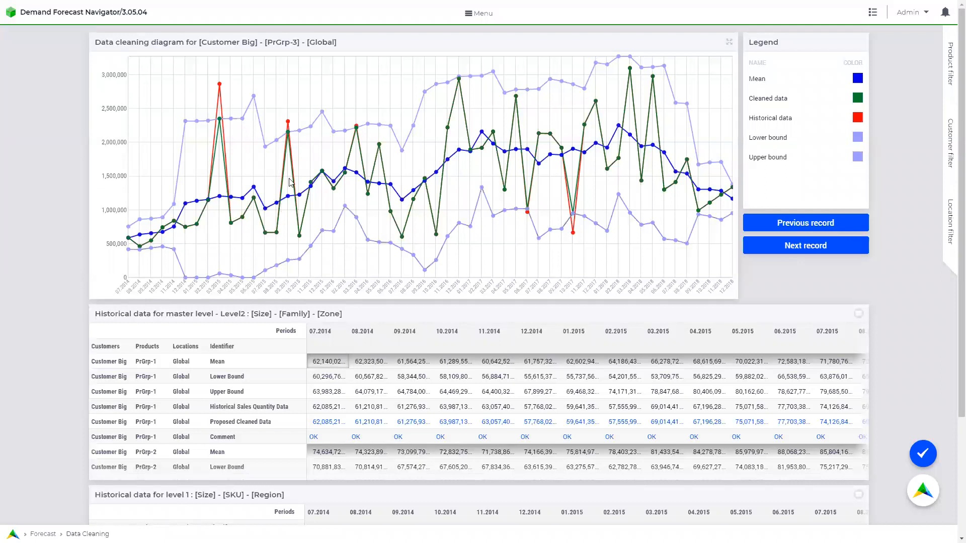
pyautogui.moveTo(220, 86)
pyautogui.moveTo(222, 122)
pyautogui.moveTo(576, 236)
pyautogui.moveTo(574, 217)
pyautogui.moveTo(223, 200)
pyautogui.scroll(-5, 361, 366)
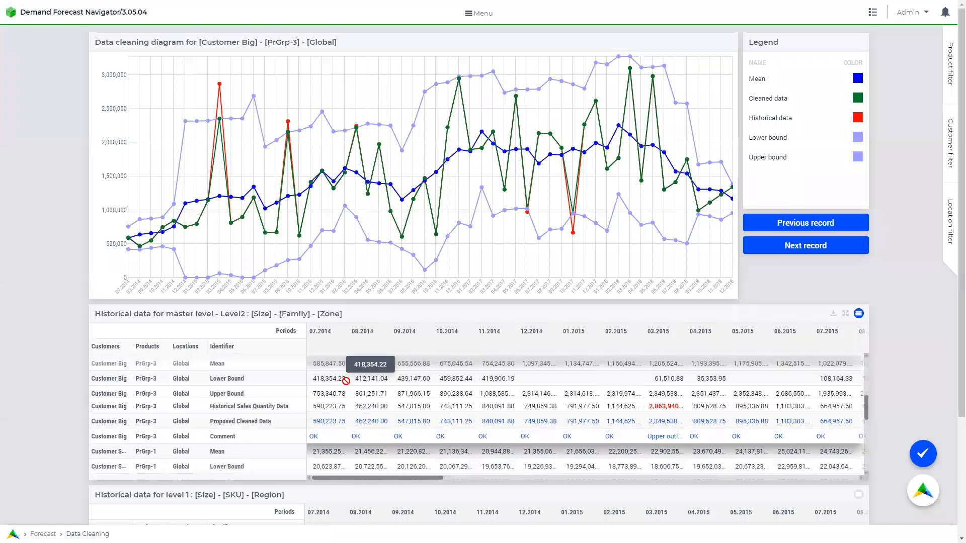
pyautogui.click(329, 364)
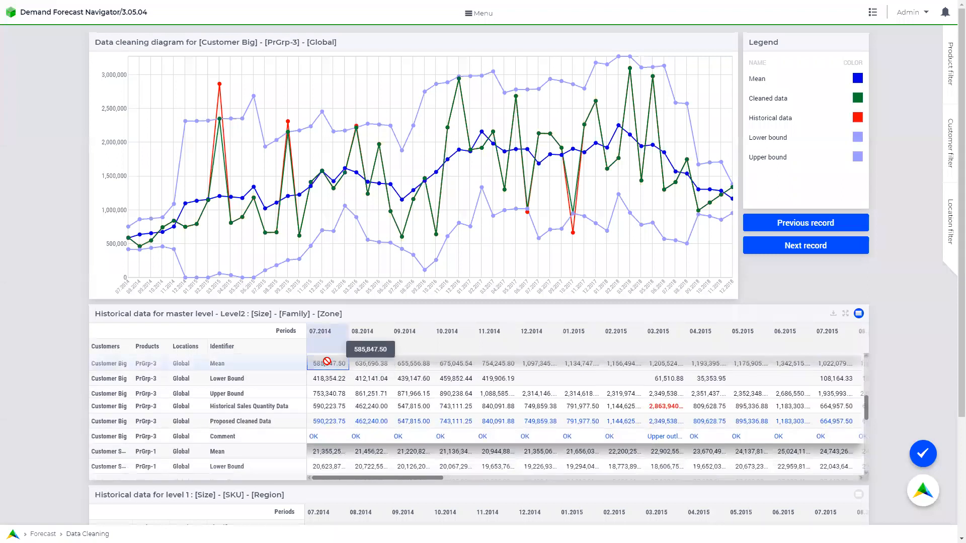
pyautogui.scroll(1, 866, 360)
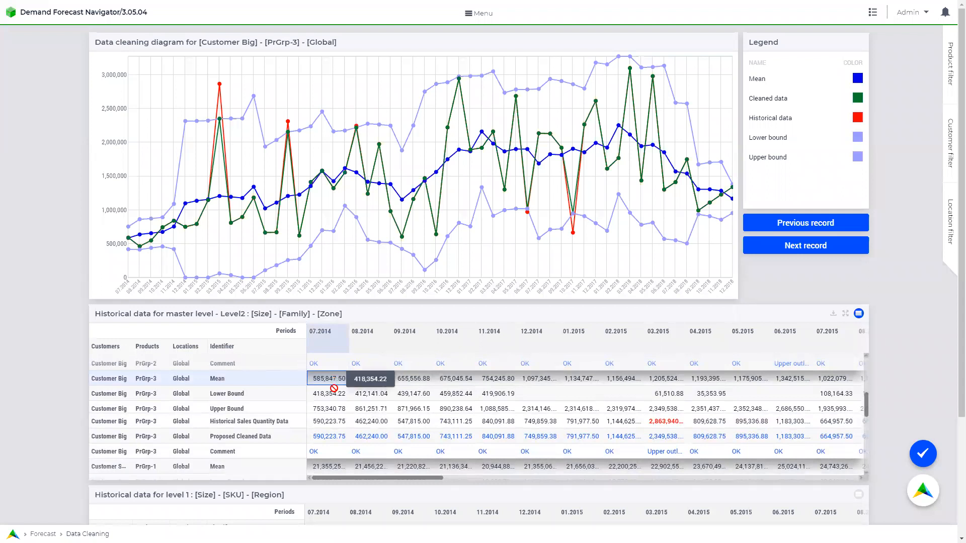
pyautogui.click(328, 421)
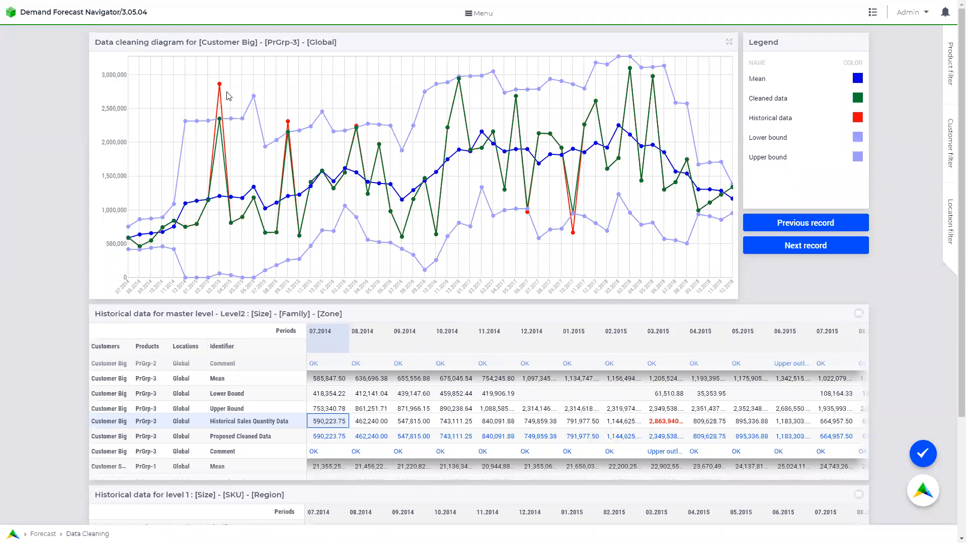
pyautogui.moveTo(220, 86)
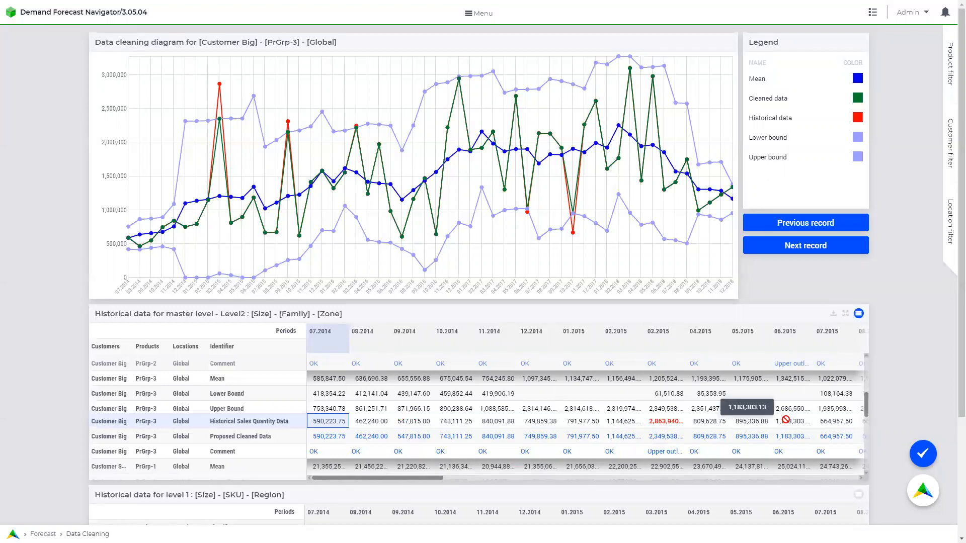
# Scroll the master-level table to 2017 and select the 10.2017 Proposed Cleaned Data value of 949,901.00.
pyautogui.click(923, 455)
pyautogui.moveTo(400, 482); pyautogui.dragTo(724, 467)
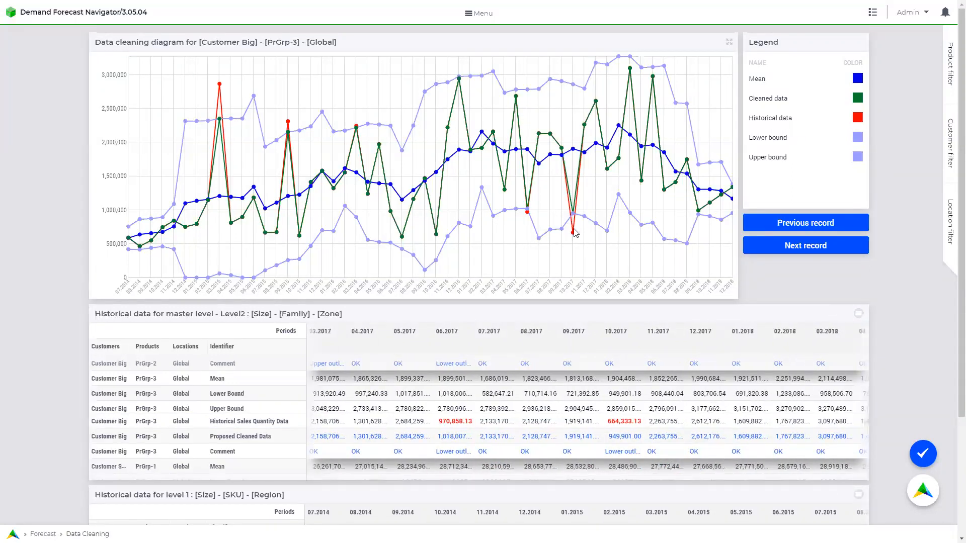
pyautogui.moveTo(574, 237)
pyautogui.moveTo(574, 216)
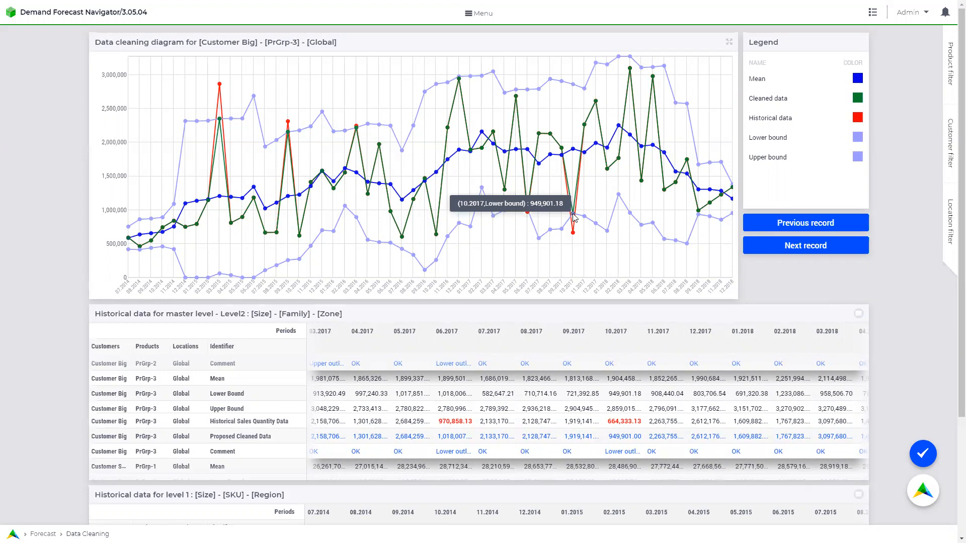
pyautogui.click(633, 437)
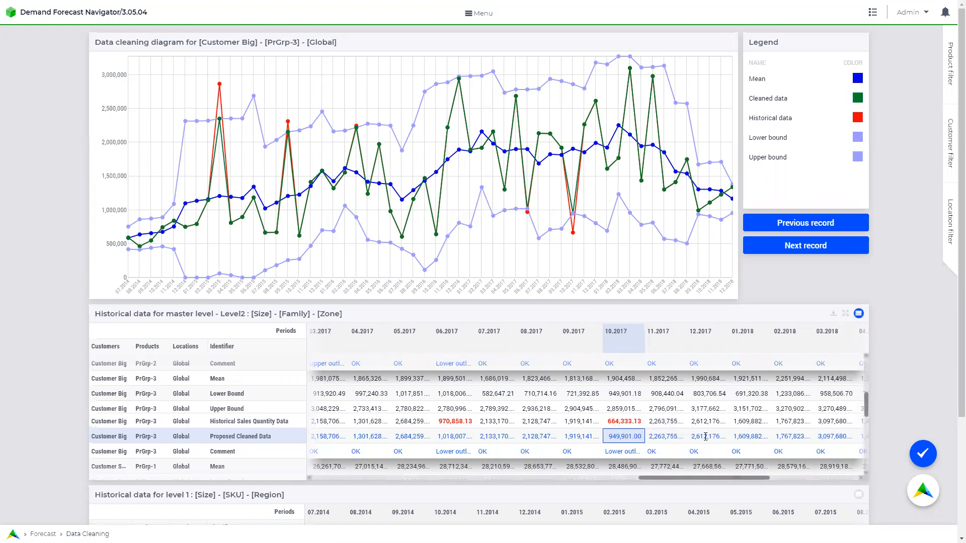
# Set the 10.2017 Proposed Cleaned Data to 1,500,000 and comment it 'Supplier issues'.
pyautogui.write('1500')
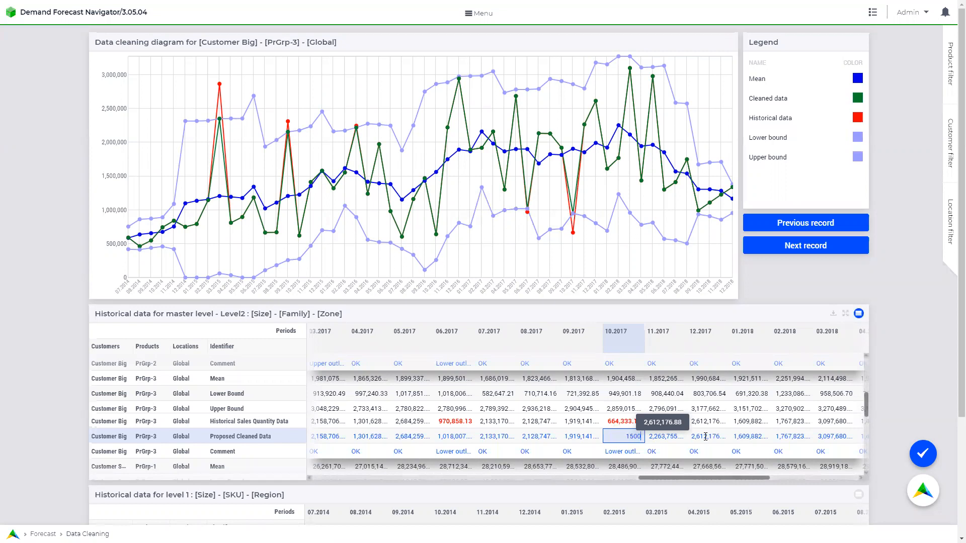
pyautogui.write('0000')
pyautogui.click(627, 452)
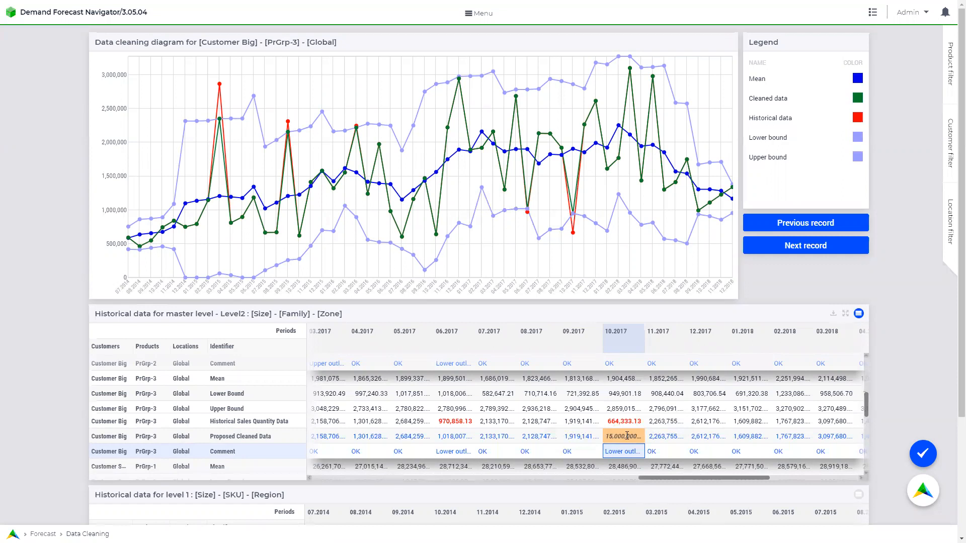
pyautogui.click(627, 436)
pyautogui.write('15')
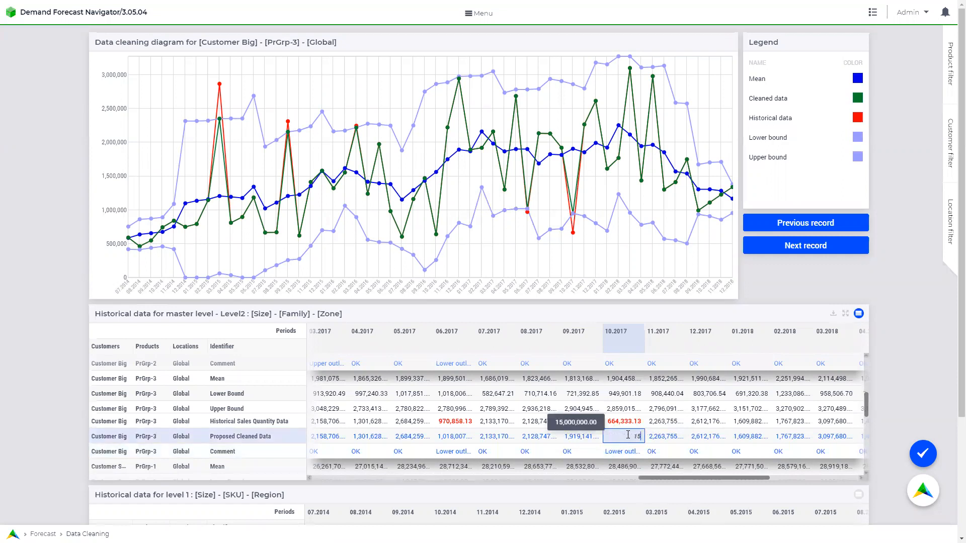
pyautogui.write('00000')
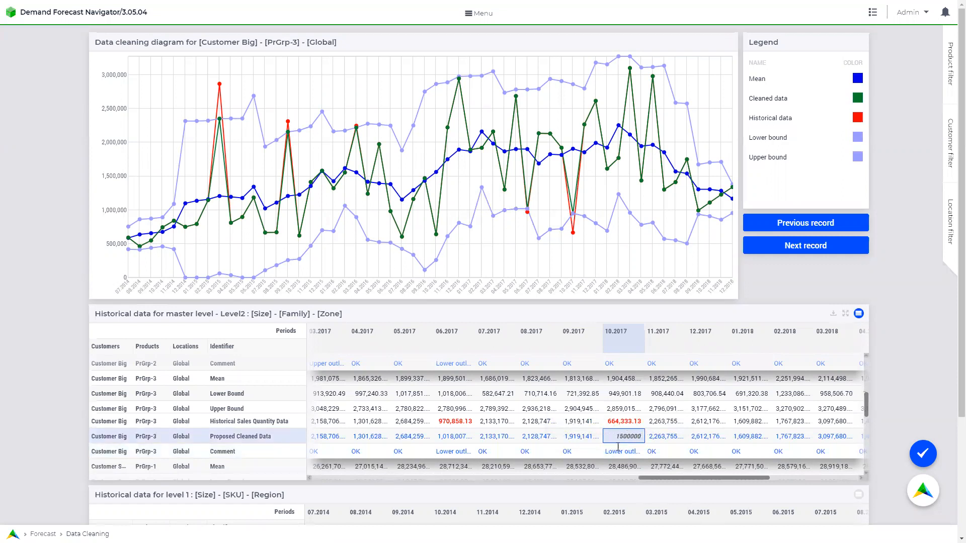
pyautogui.click(614, 451)
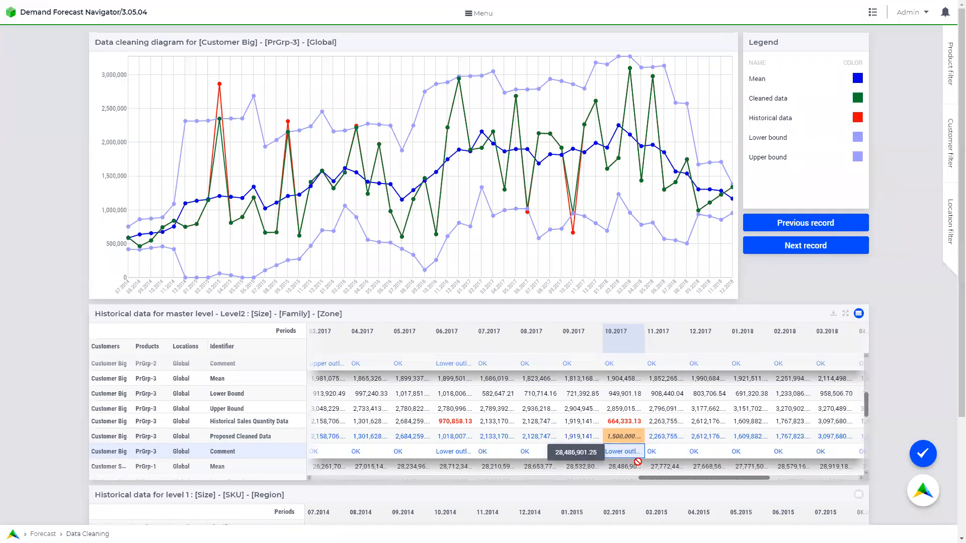
pyautogui.write('Supplier')
pyautogui.write(' issues')
pyautogui.click(632, 468)
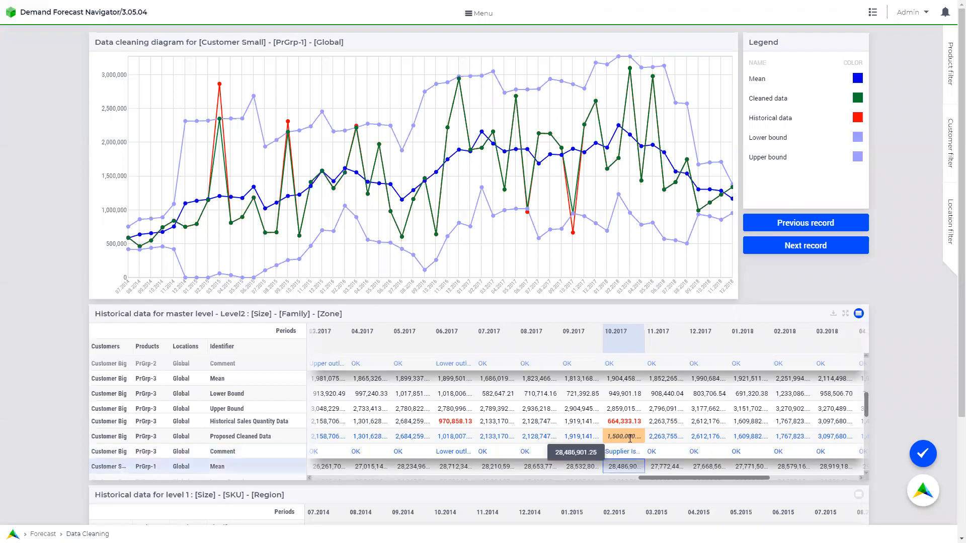
# Approve the selected 10.2017 proposed cleaned data value.
pyautogui.click(630, 437)
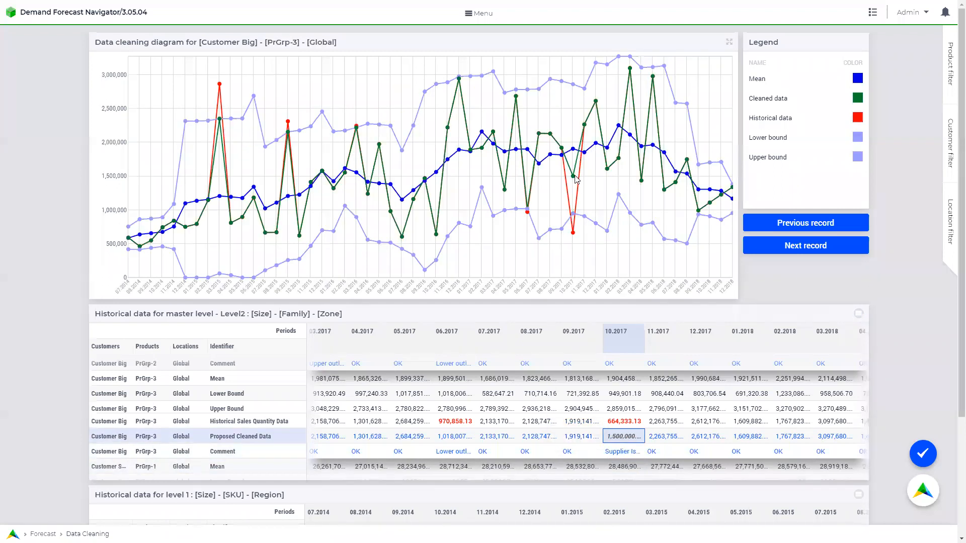
pyautogui.moveTo(574, 181)
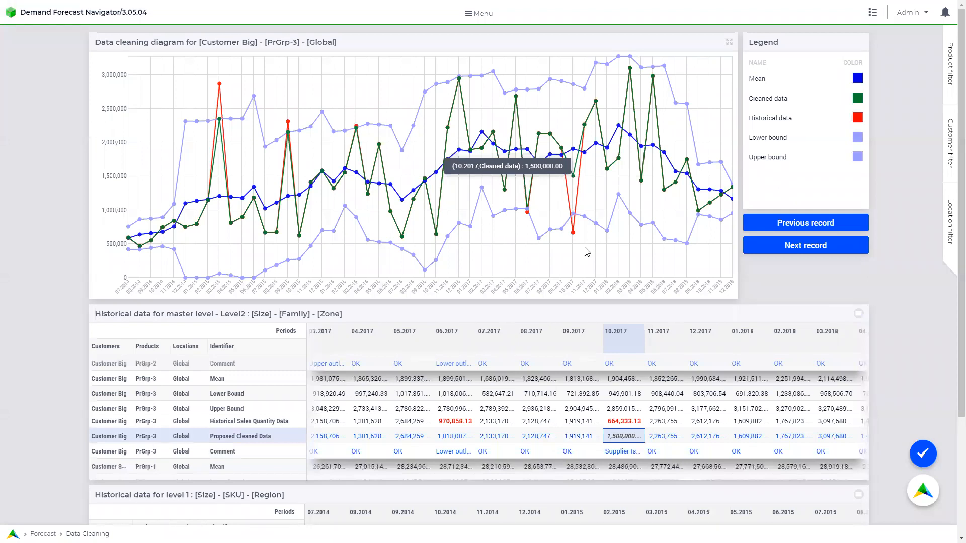
pyautogui.click(924, 460)
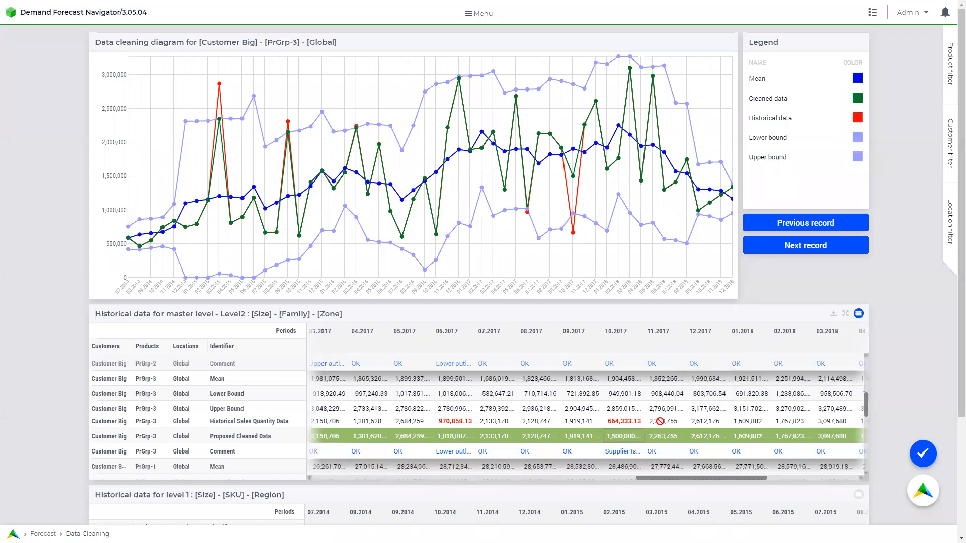
# Approve all cleaned data to run the forecast calculation.
pyautogui.click(927, 497)
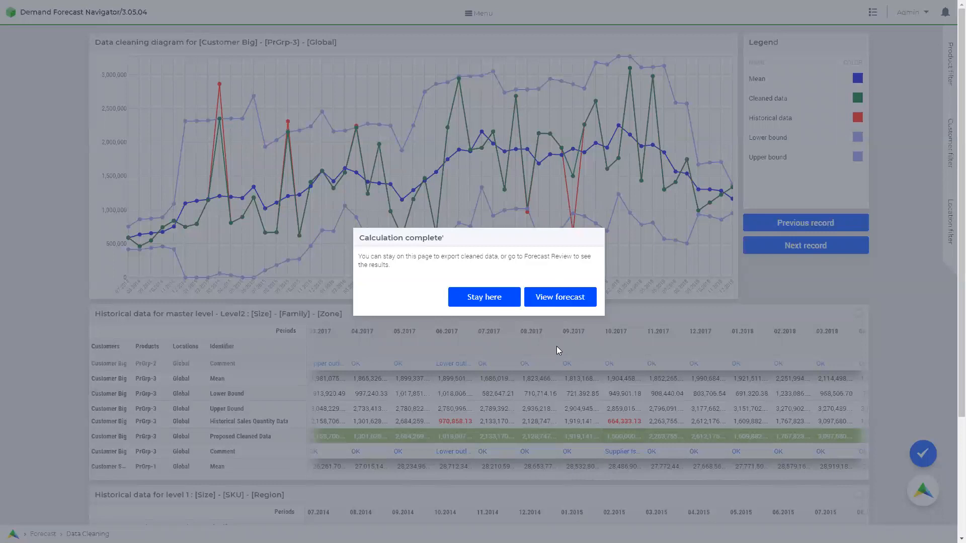
# Go to forecast review and step from Article-1 EMEA to the Customer Big, Article-11, NA record.
pyautogui.click(567, 301)
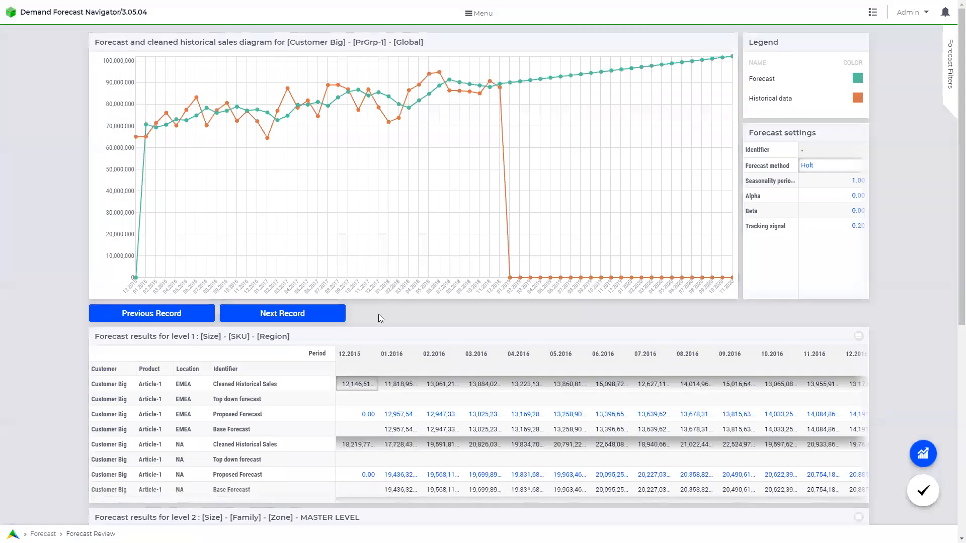
pyautogui.click(358, 384)
pyautogui.click(308, 320)
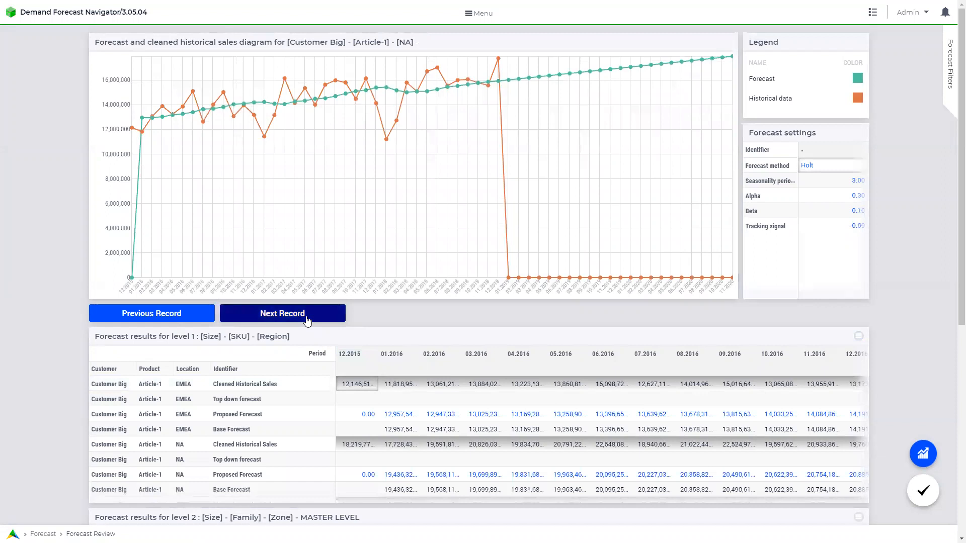
pyautogui.click(308, 320)
pyautogui.click(307, 319)
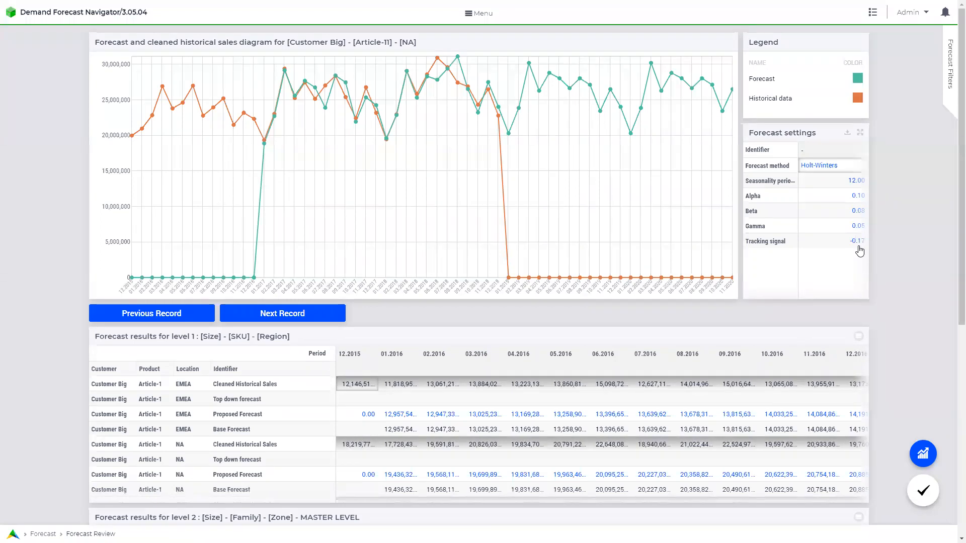
# Open and then close the forecast filtering options for the Article-11 NA record.
pyautogui.click(952, 60)
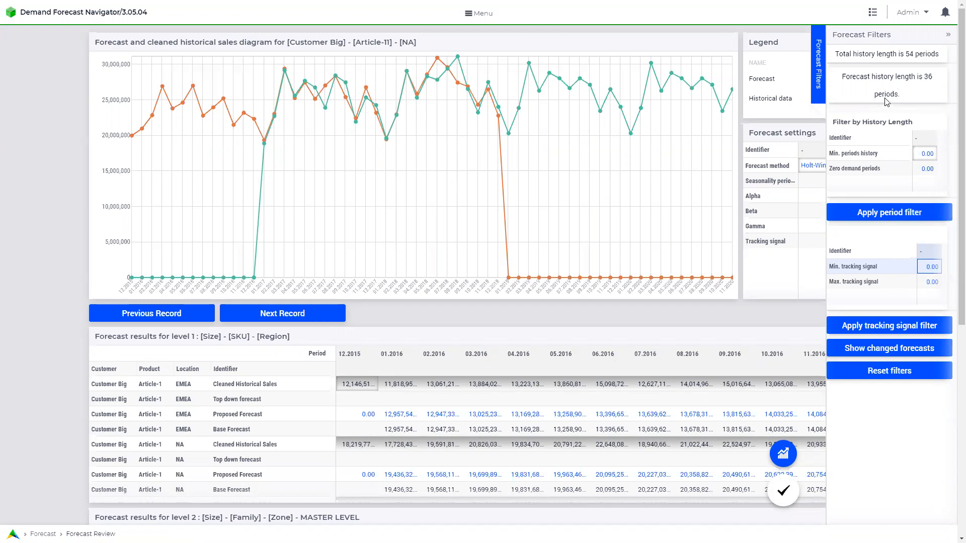
pyautogui.click(947, 38)
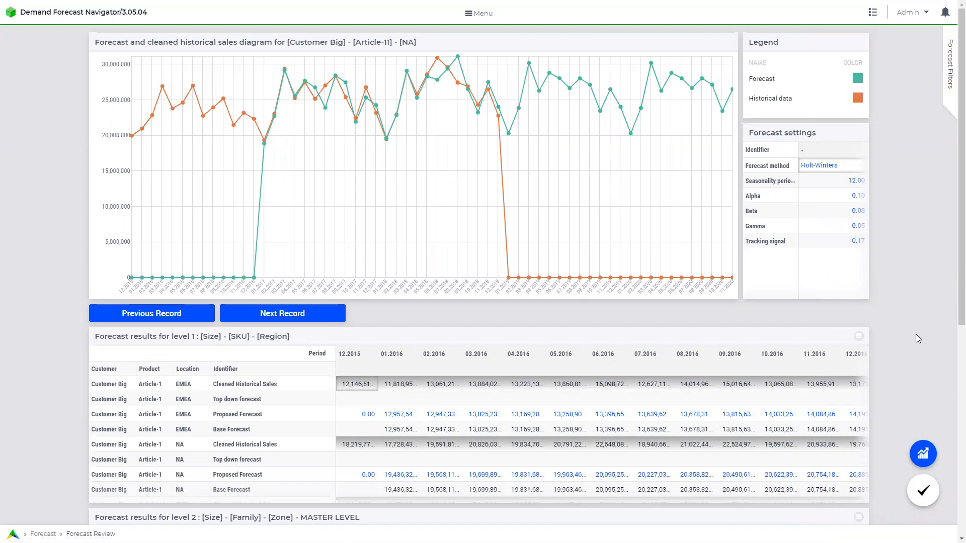
# Scroll through the level 1 results grid to review every article row.
pyautogui.scroll(-5, 915, 335)
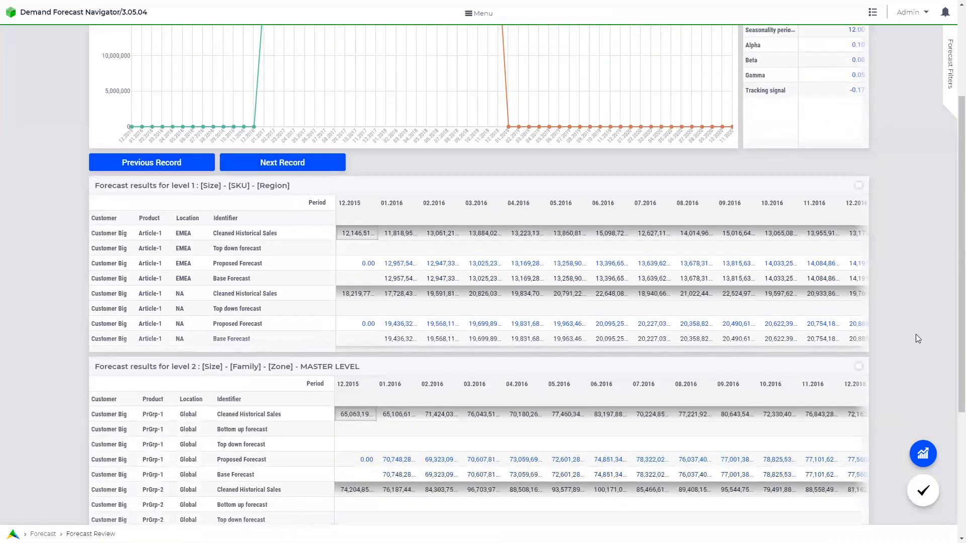
pyautogui.scroll(-1, 915, 334)
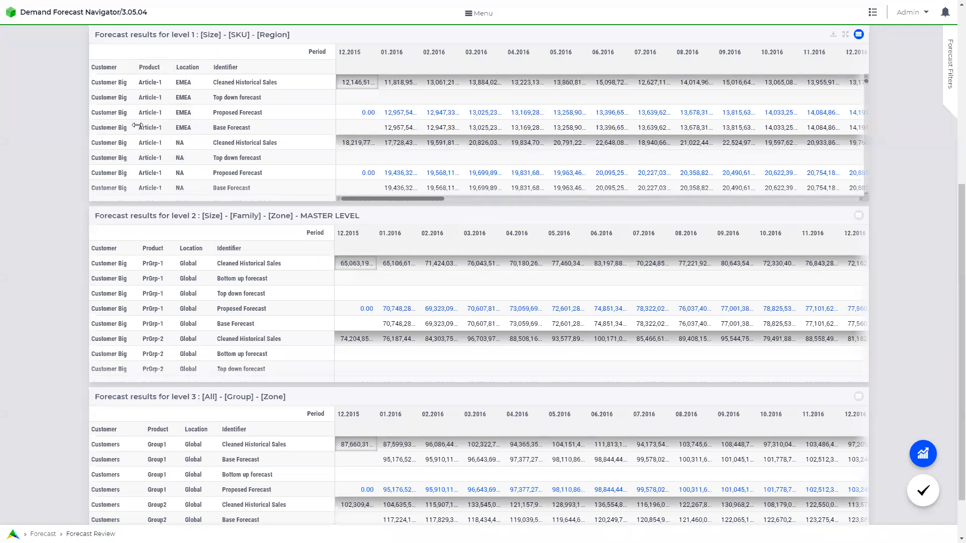
pyautogui.scroll(-10, 471, 132)
pyautogui.scroll(-10, 470, 133)
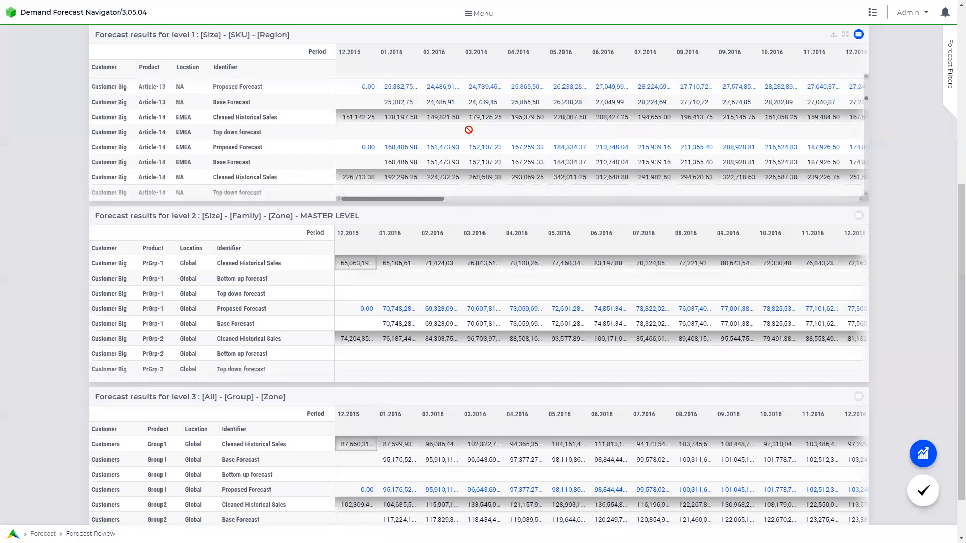
pyautogui.scroll(-10, 469, 132)
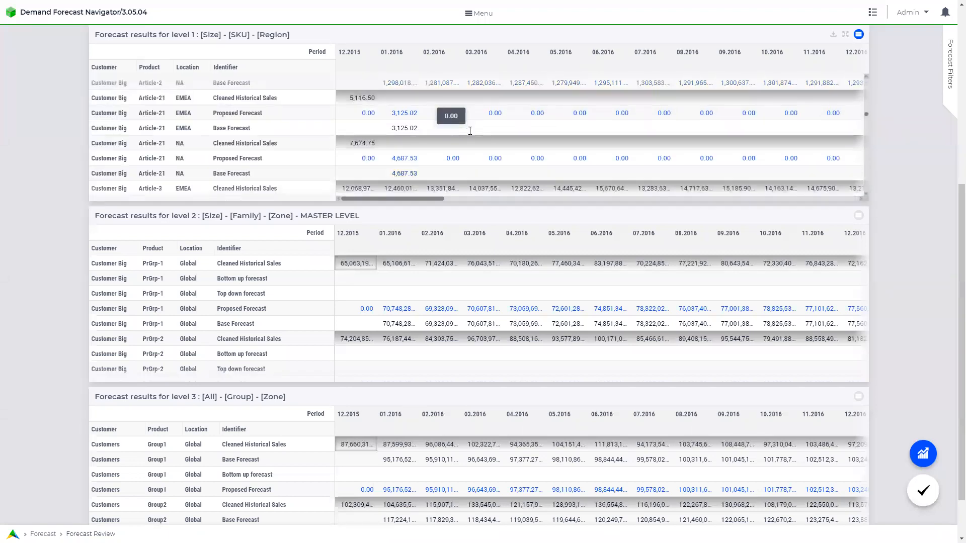
pyautogui.scroll(-10, 469, 131)
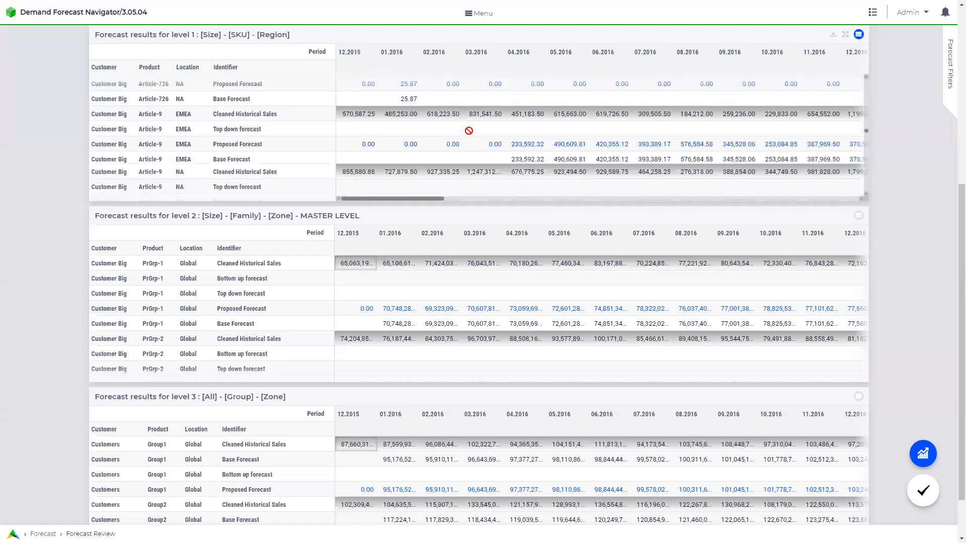
pyautogui.scroll(1, 469, 130)
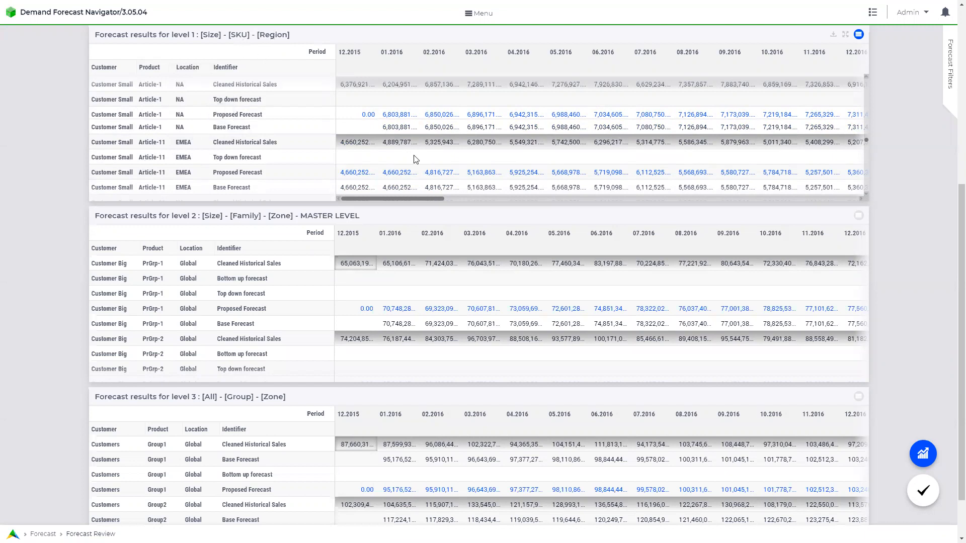
pyautogui.scroll(5, 439, 166)
pyautogui.scroll(1, 440, 168)
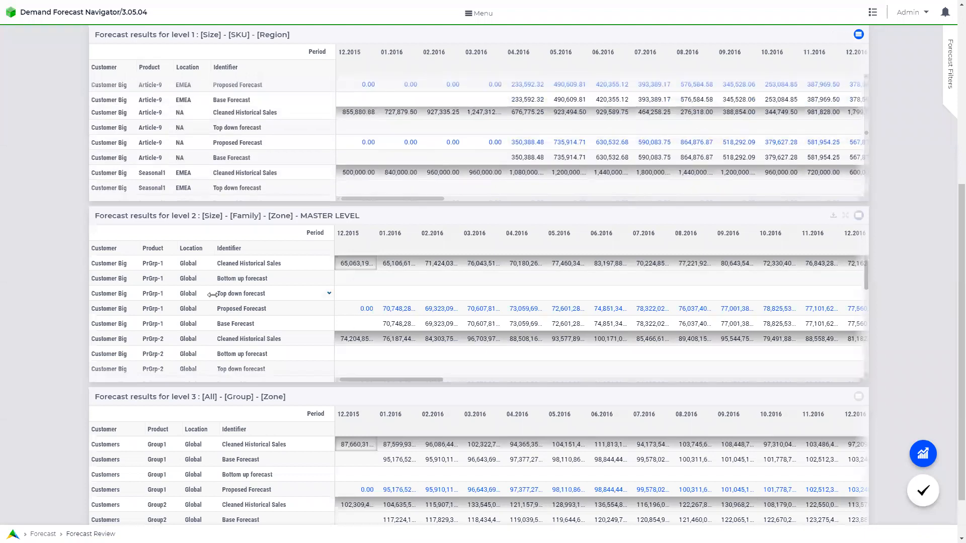
pyautogui.scroll(1, 266, 302)
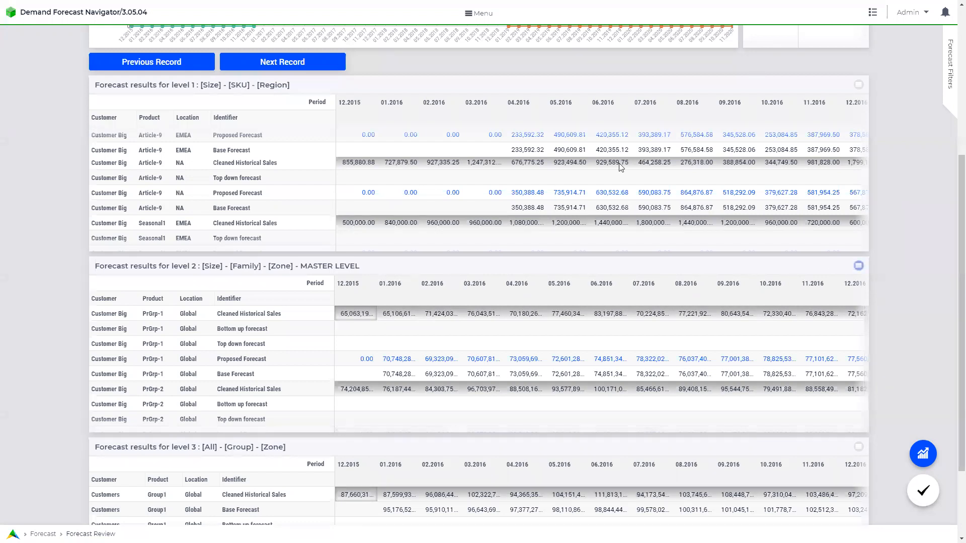
# Scroll the level 2 grid right to show the 08.2018–08.2019 forecast periods.
pyautogui.moveTo(372, 431); pyautogui.dragTo(653, 434)
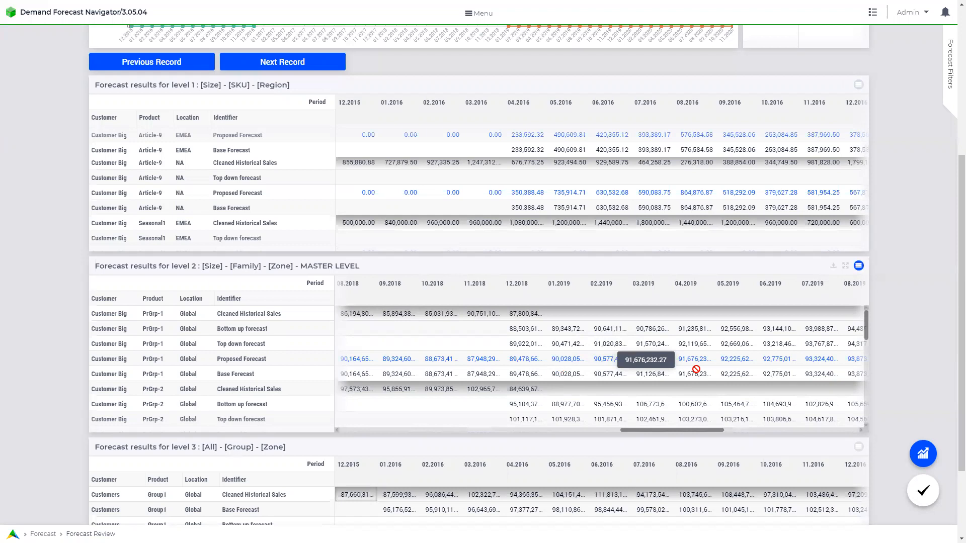
# Check Group1's level 3 Cleaned Historical Sales for 03.2016 and then 01.2016.
pyautogui.scroll(-2, 911, 346)
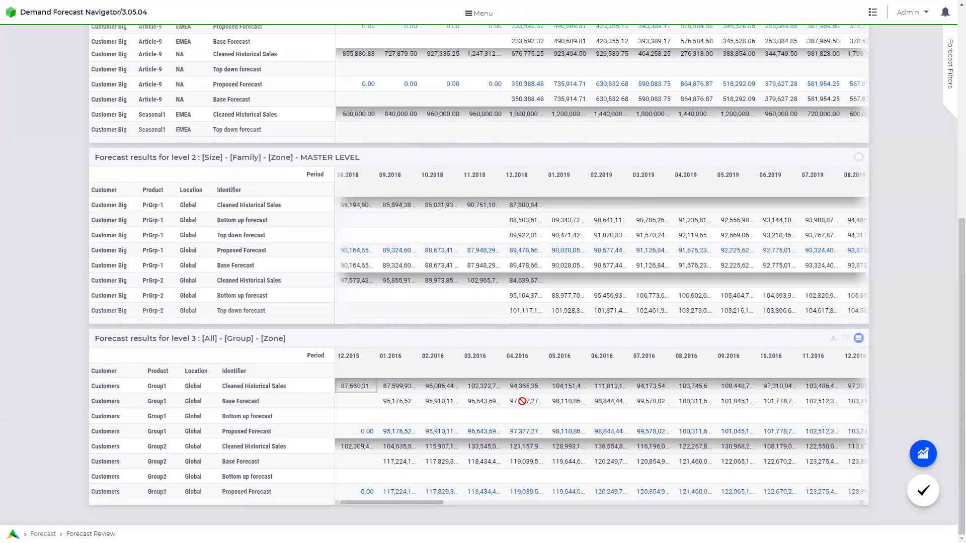
pyautogui.click(479, 385)
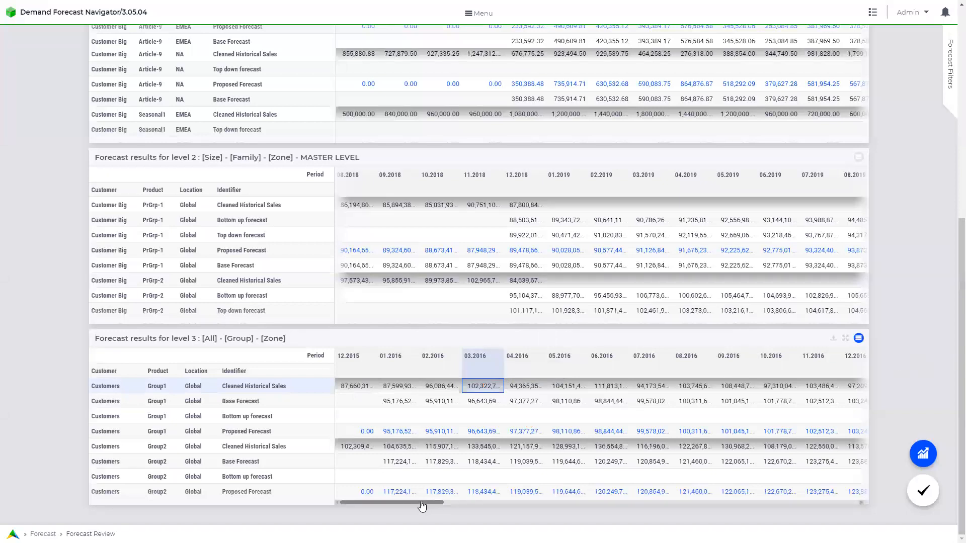
pyautogui.click(390, 388)
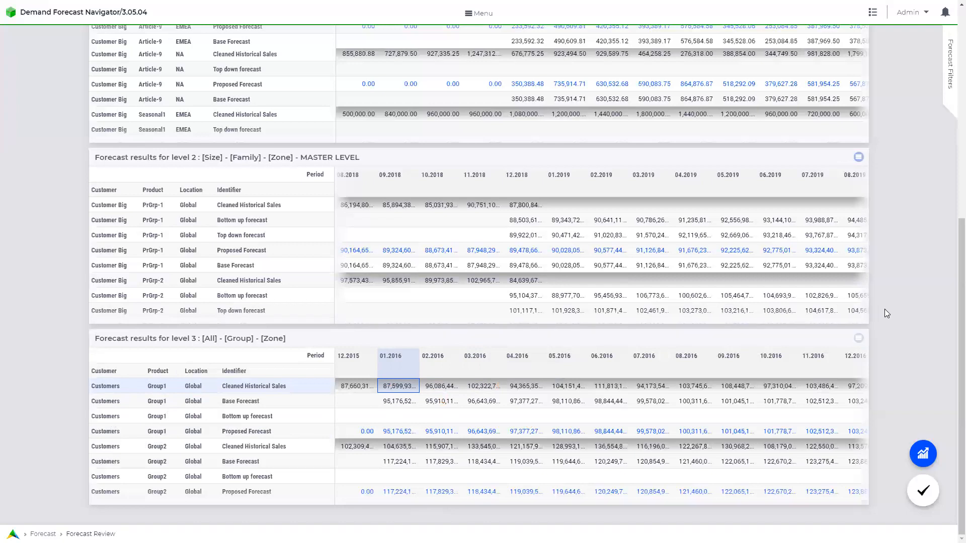
# Load Group1's 01.2016 Base Forecast and view its Holt chart and settings.
pyautogui.scroll(1, 890, 317)
pyautogui.scroll(6, 890, 316)
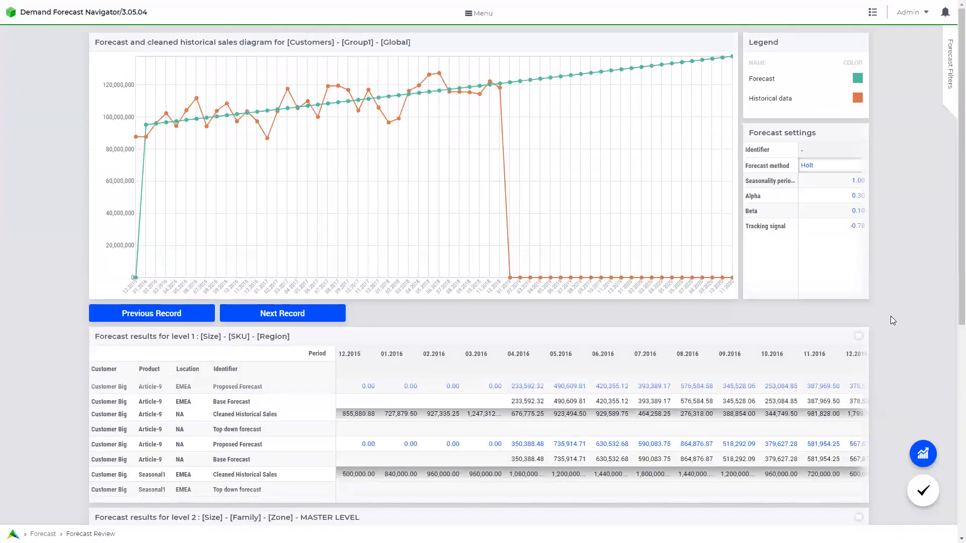
pyautogui.scroll(-3, 890, 316)
pyautogui.scroll(-4, 890, 321)
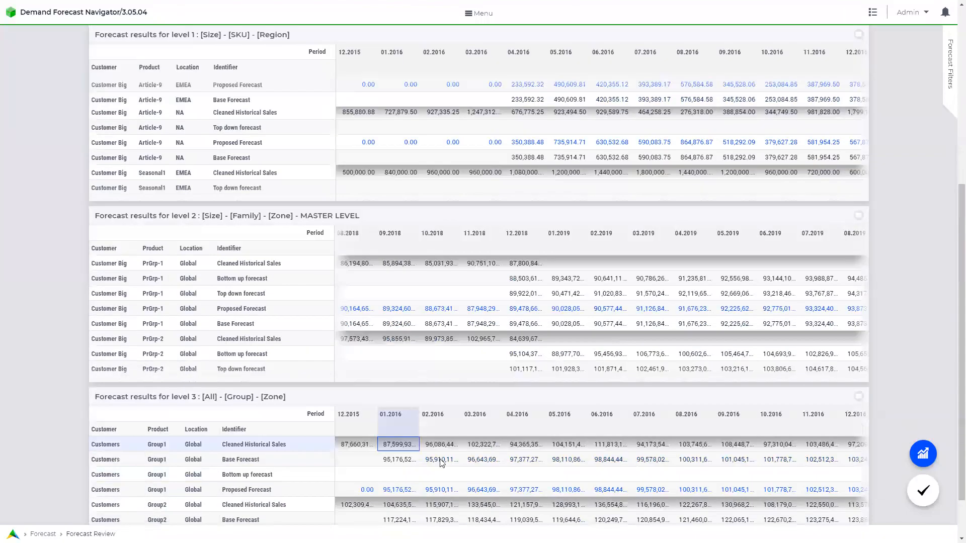
pyautogui.click(398, 458)
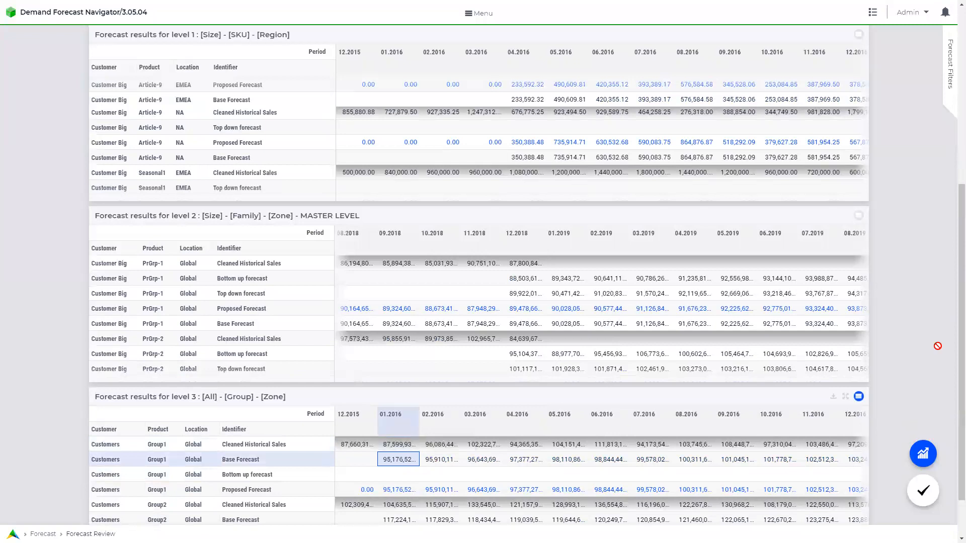
pyautogui.scroll(10, 909, 342)
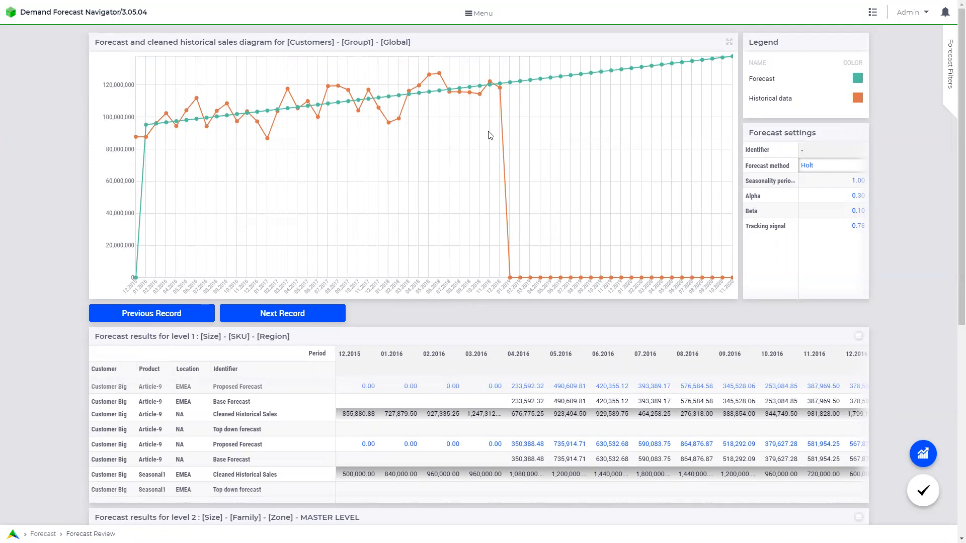
# Switch Group1's forecast method to Holt-Winters with seasonality period 12.
pyautogui.click(864, 166)
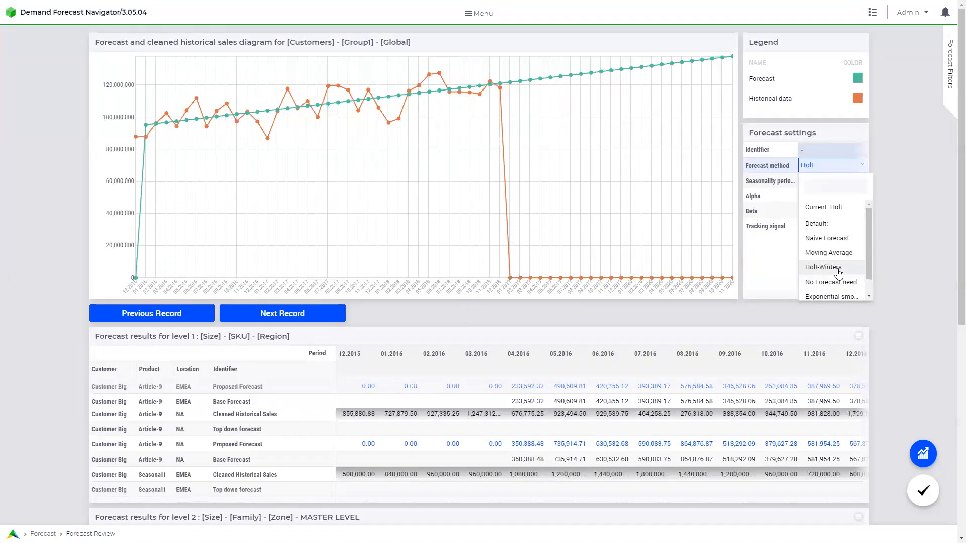
pyautogui.click(838, 268)
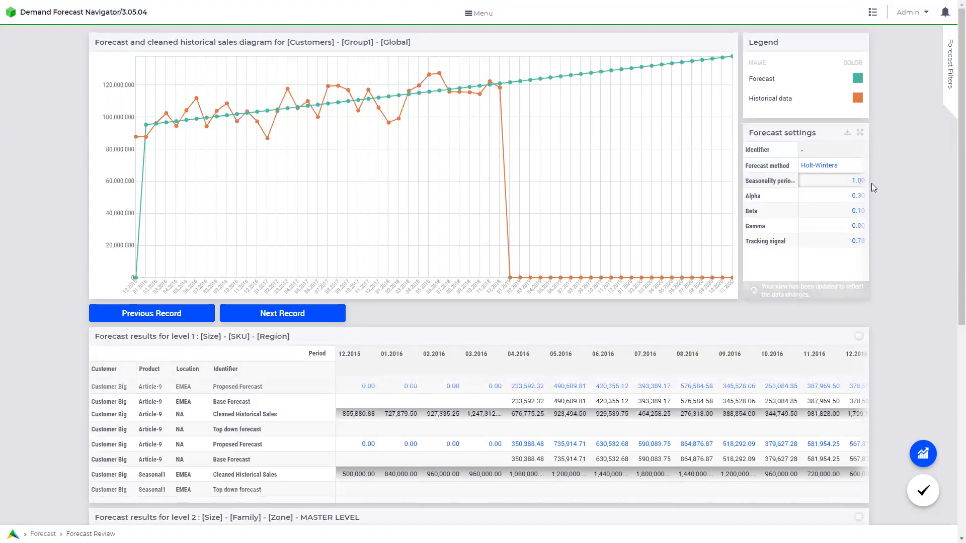
pyautogui.click(855, 181)
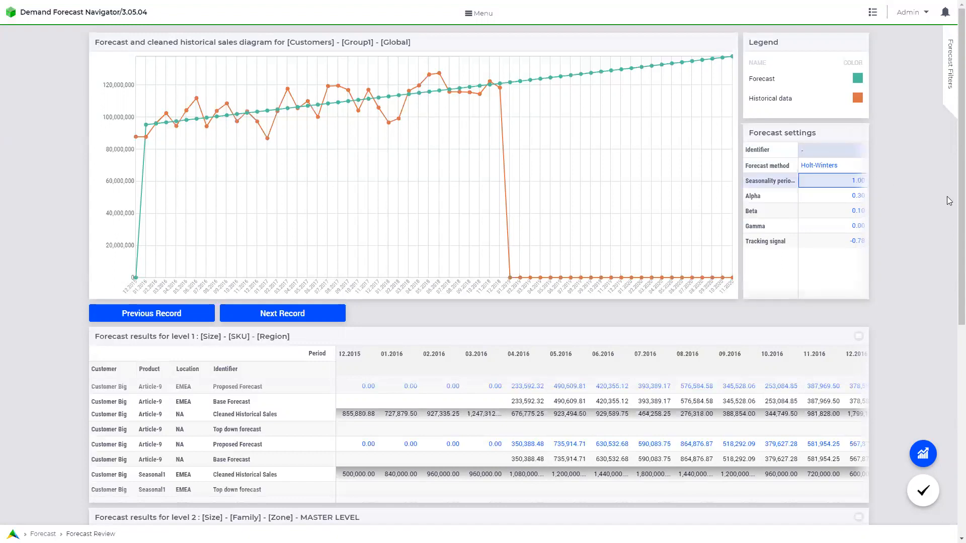
pyautogui.press('Return')
# Set the smoothing values to alpha 0.75, beta 0.01 and gamma 0.50.
pyautogui.click(858, 195)
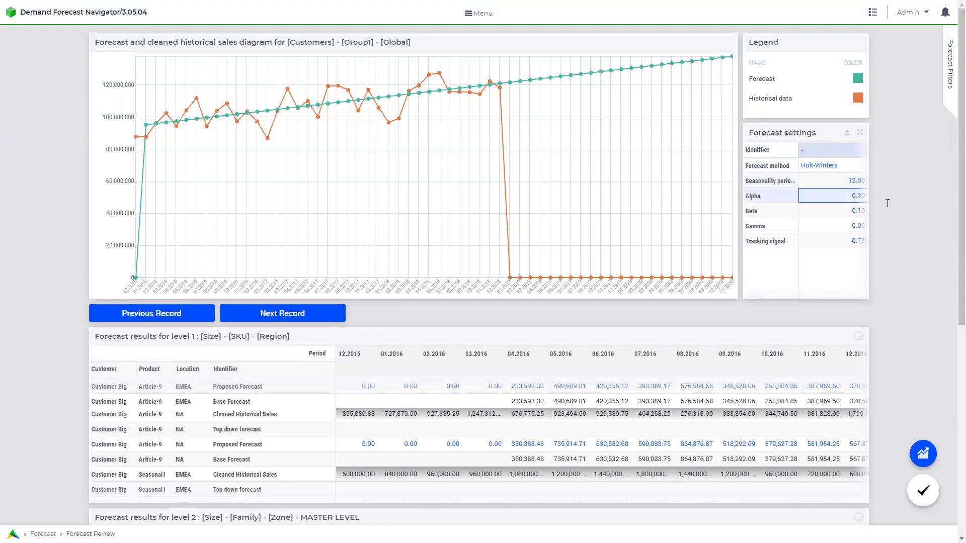
pyautogui.write('0.75')
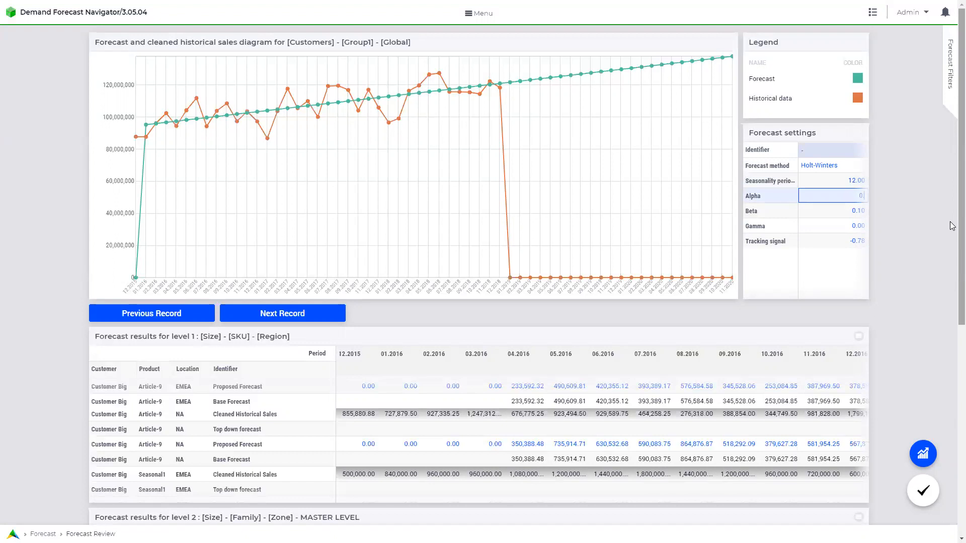
pyautogui.click(857, 211)
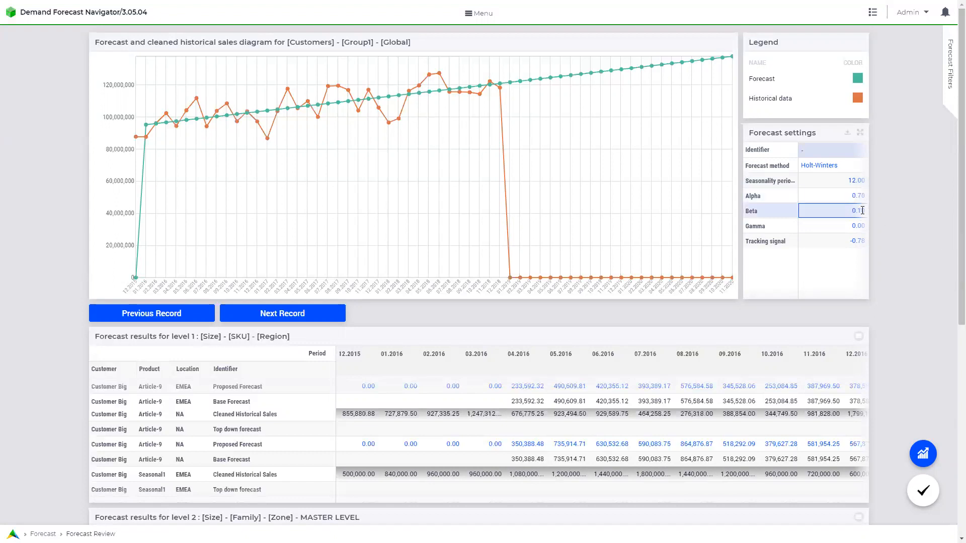
pyautogui.write('0.01')
pyautogui.click(856, 225)
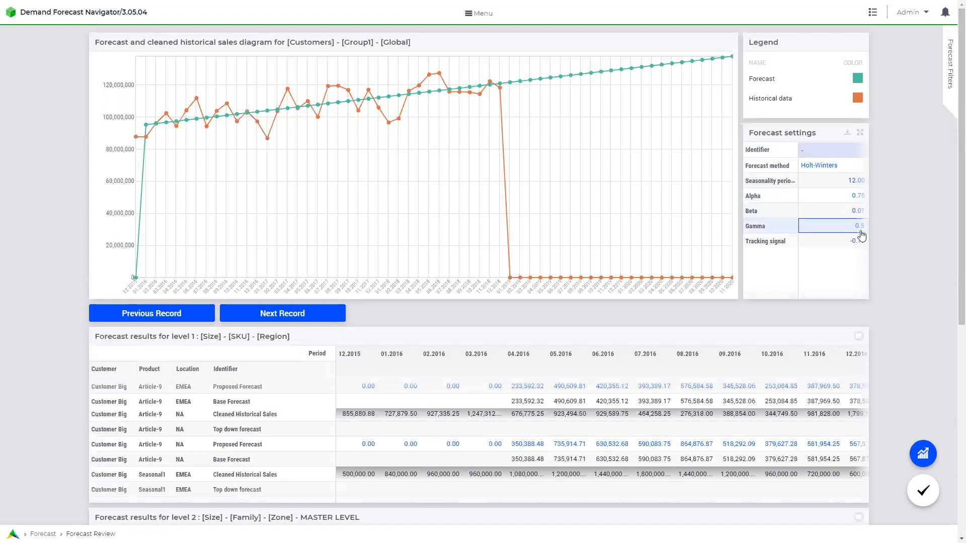
pyautogui.write('0.50')
pyautogui.click(856, 241)
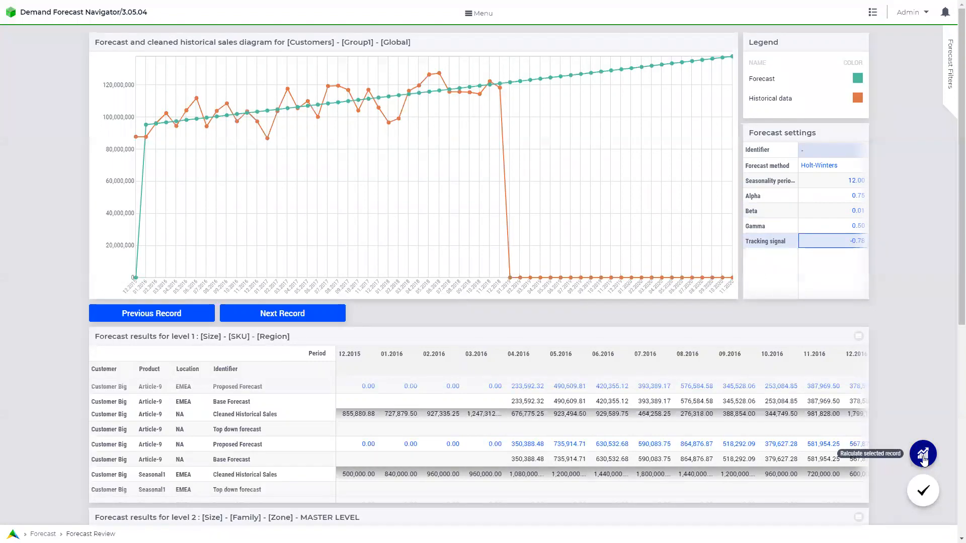
# Recalculate the Customers Group1 forecast so Holt-Winters follows the seasonal history toward about 145,000,000.
pyautogui.click(924, 456)
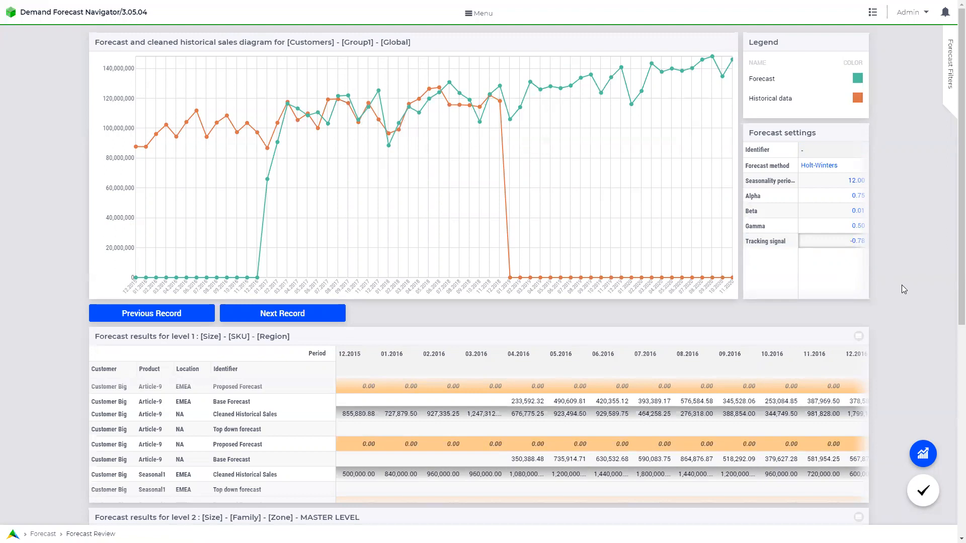
pyautogui.scroll(-4, 901, 285)
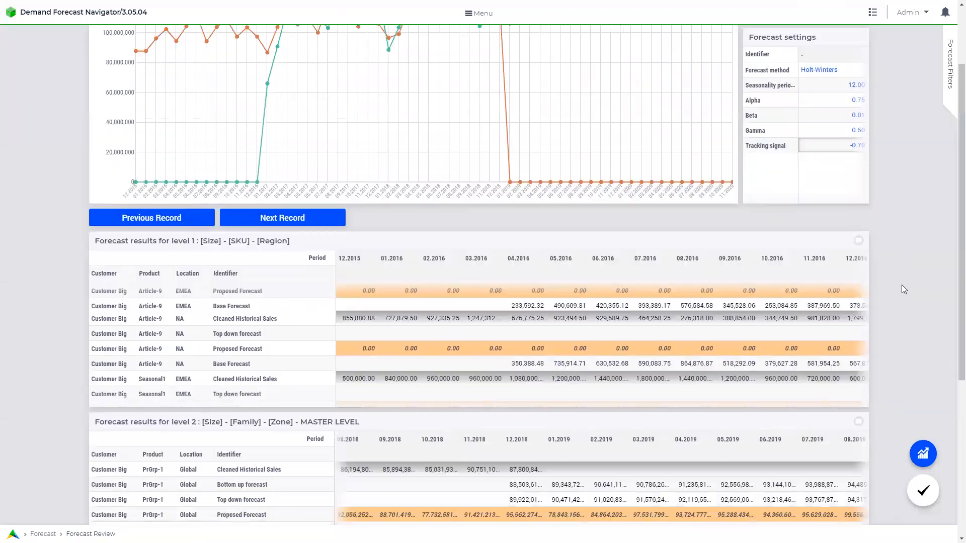
pyautogui.scroll(-3, 902, 285)
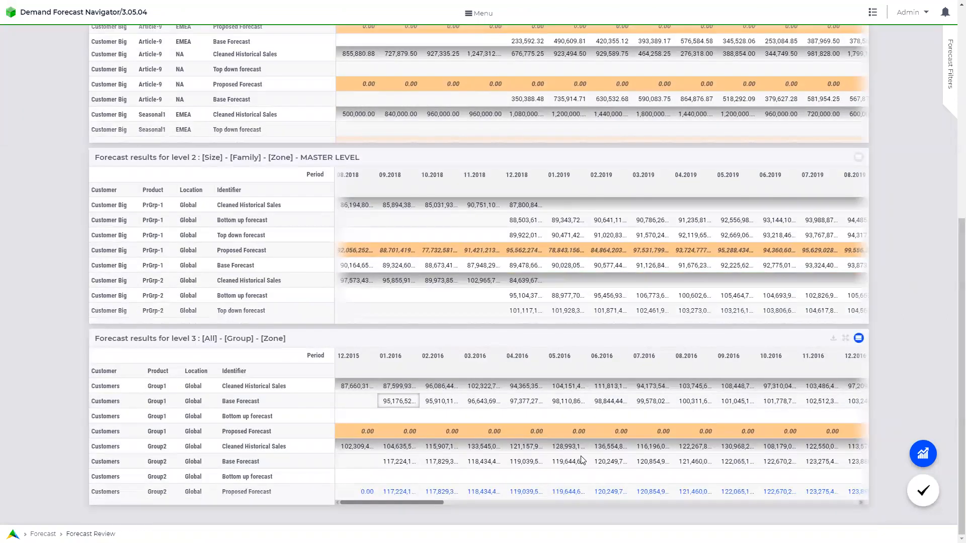
pyautogui.scroll(-1, 581, 458)
pyautogui.scroll(1, 581, 458)
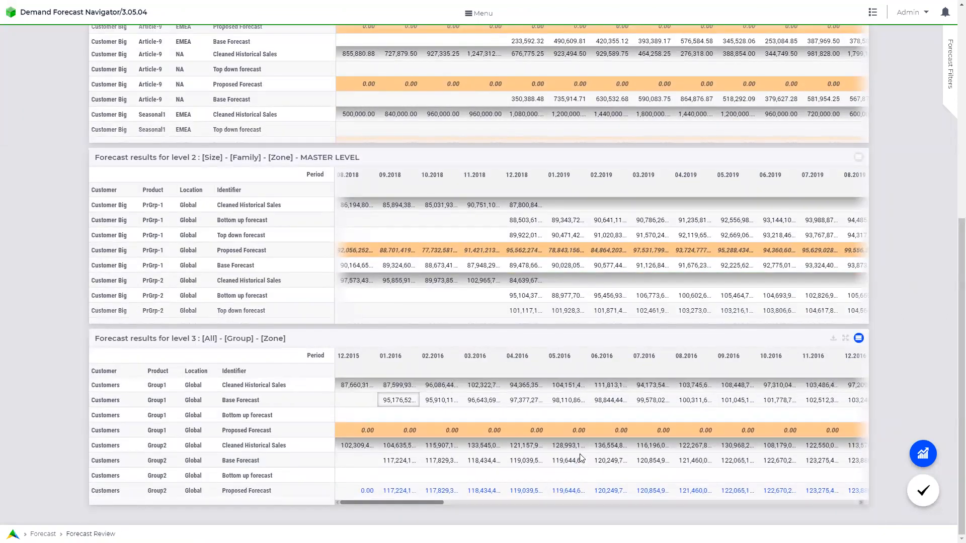
pyautogui.moveTo(407, 503); pyautogui.dragTo(464, 509)
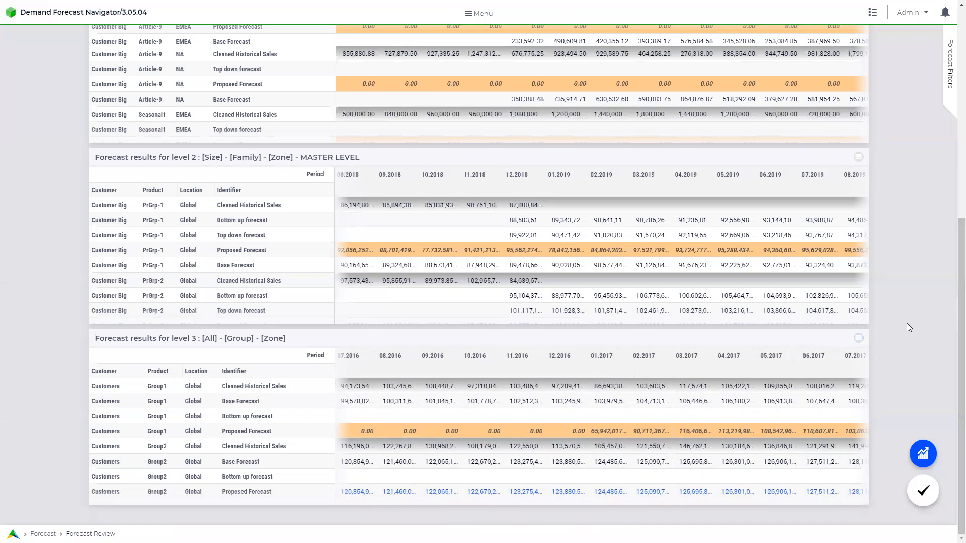
pyautogui.scroll(1, 908, 328)
pyautogui.scroll(1, 907, 323)
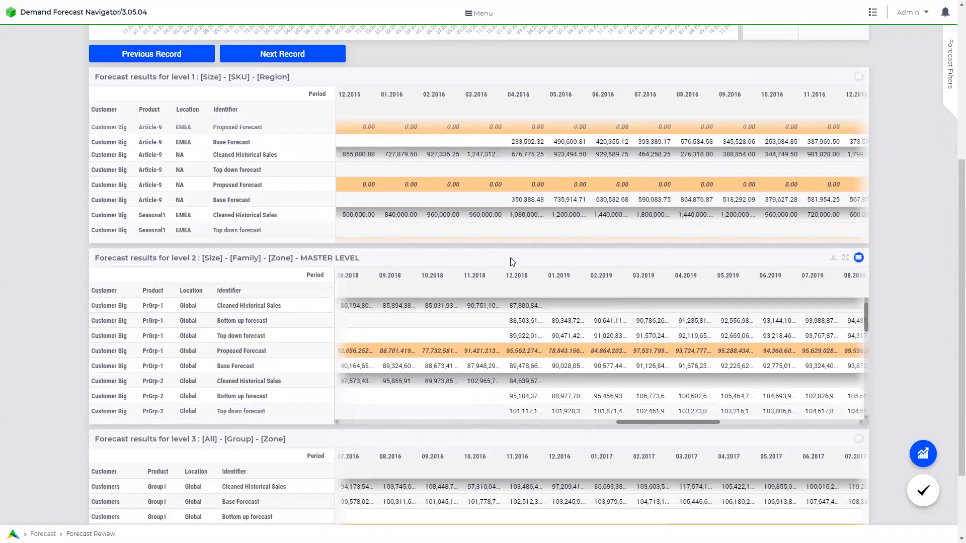
pyautogui.click(846, 258)
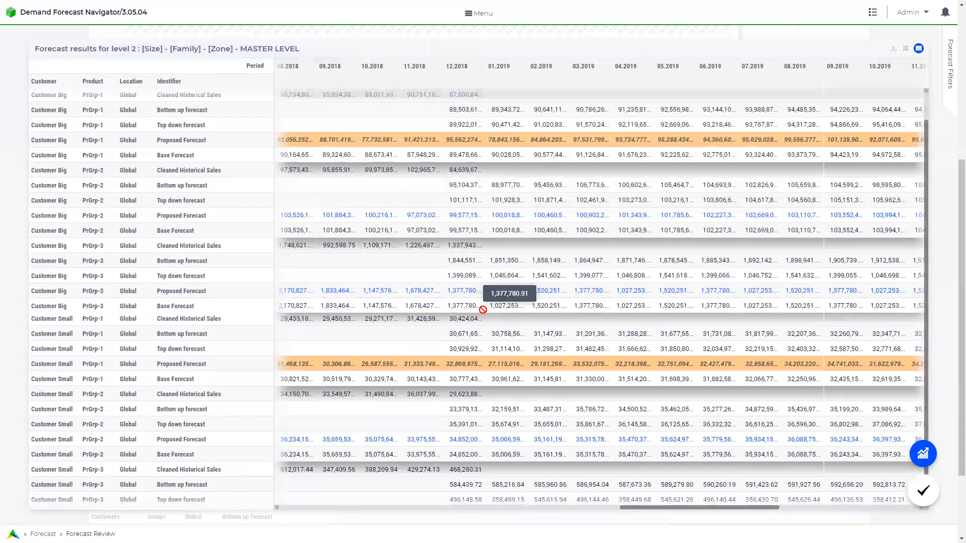
pyautogui.scroll(-2, 482, 310)
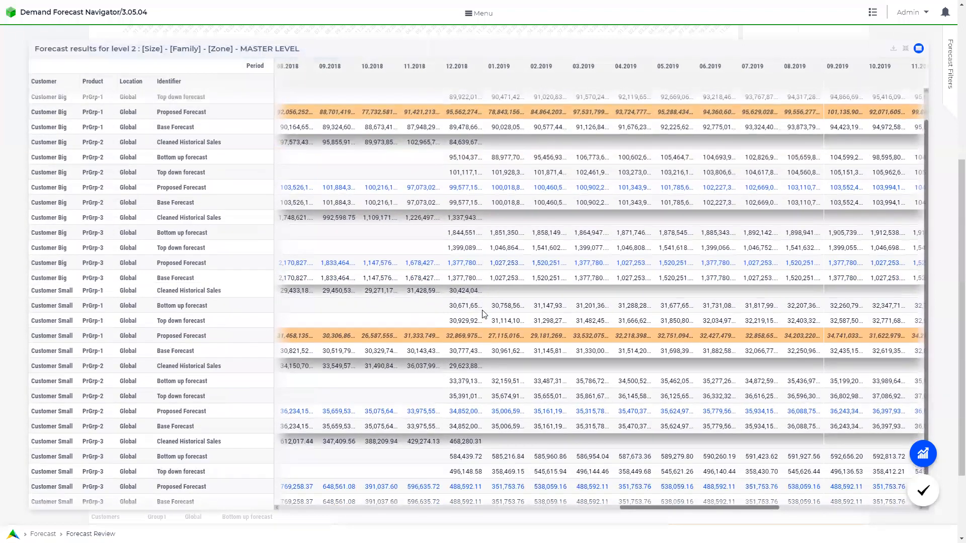
pyautogui.scroll(2, 383, 151)
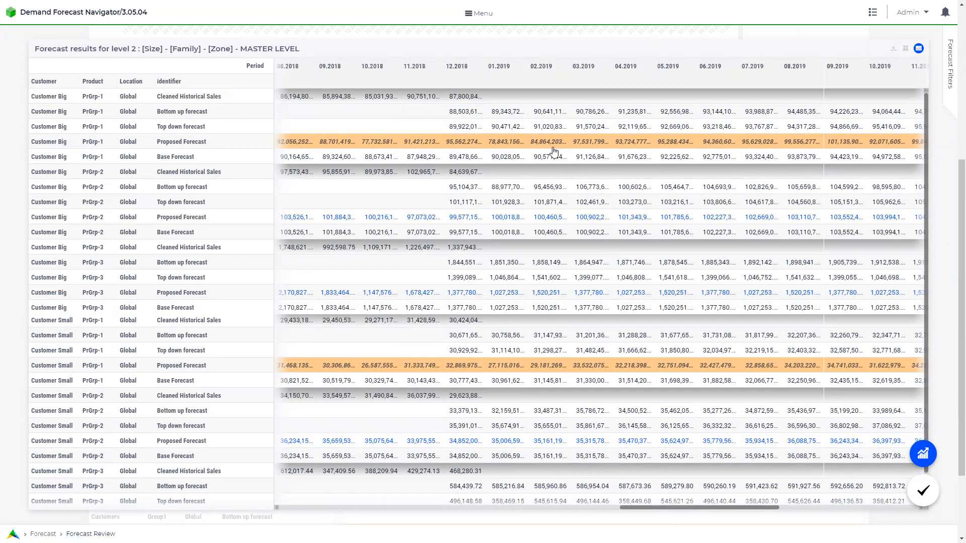
pyautogui.click(905, 50)
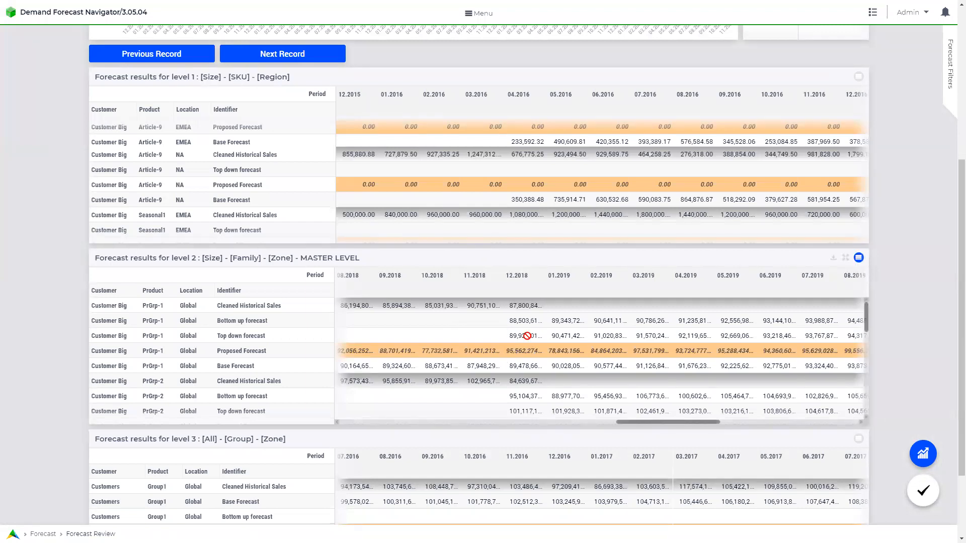
# Load the Customer Big PrGrp-1 Global record into the chart using its 12.2018 Top down cell.
pyautogui.click(524, 336)
pyautogui.scroll(5, 900, 303)
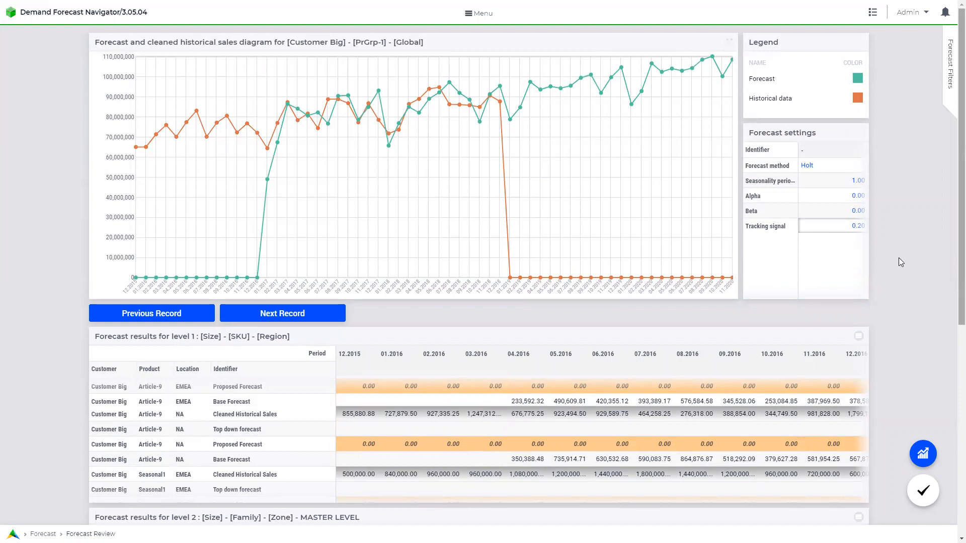
pyautogui.scroll(-4, 899, 259)
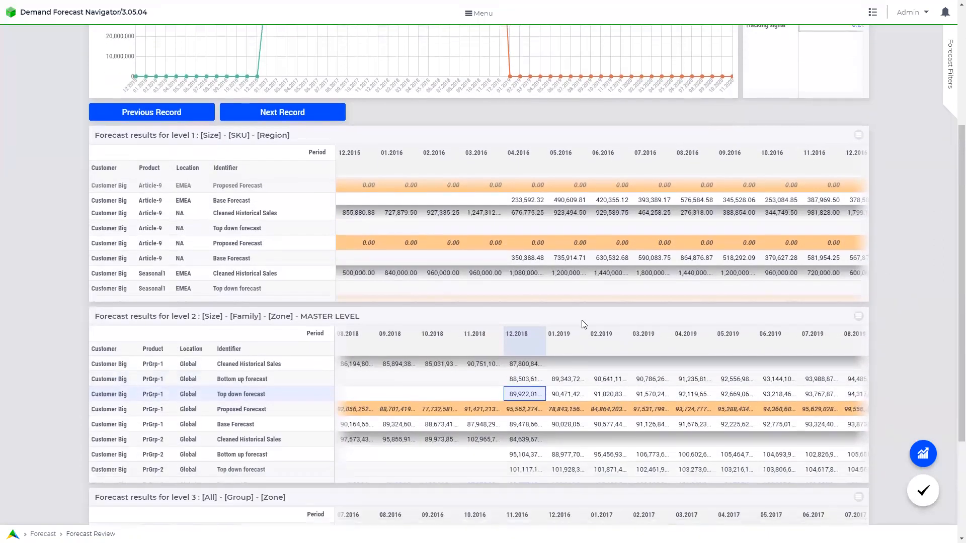
# Mark the Customer Big PrGrp-1 forecast as reviewed and filter level 2 to unreviewed data.
pyautogui.click(858, 317)
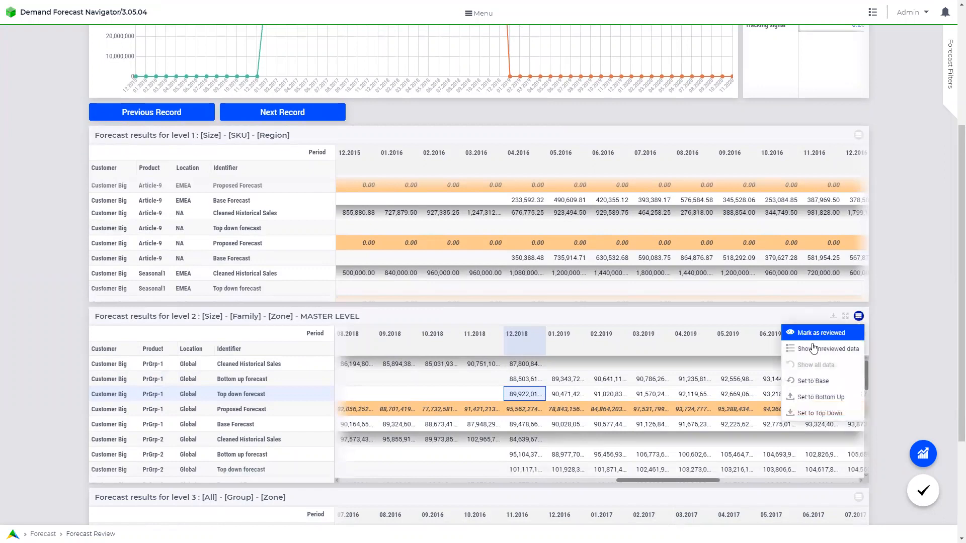
pyautogui.click(815, 337)
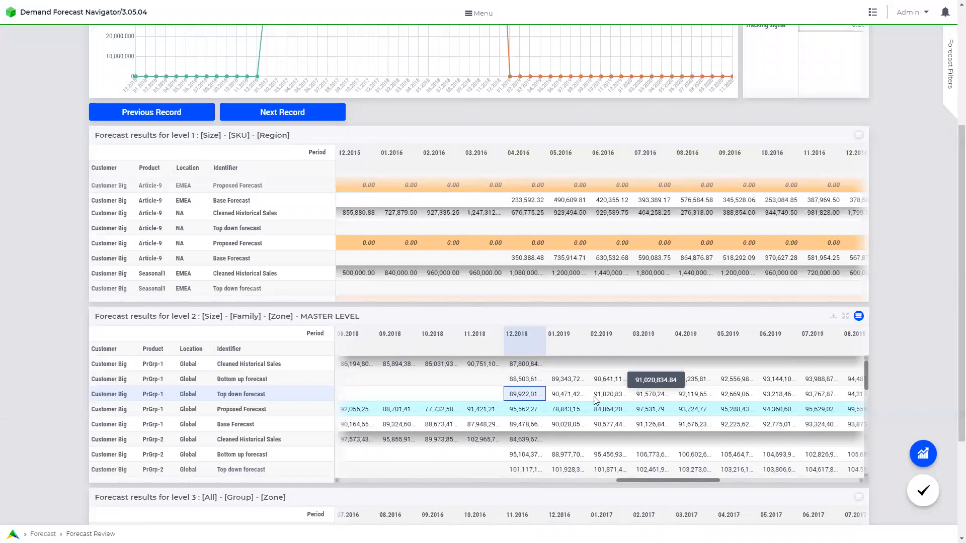
pyautogui.click(859, 317)
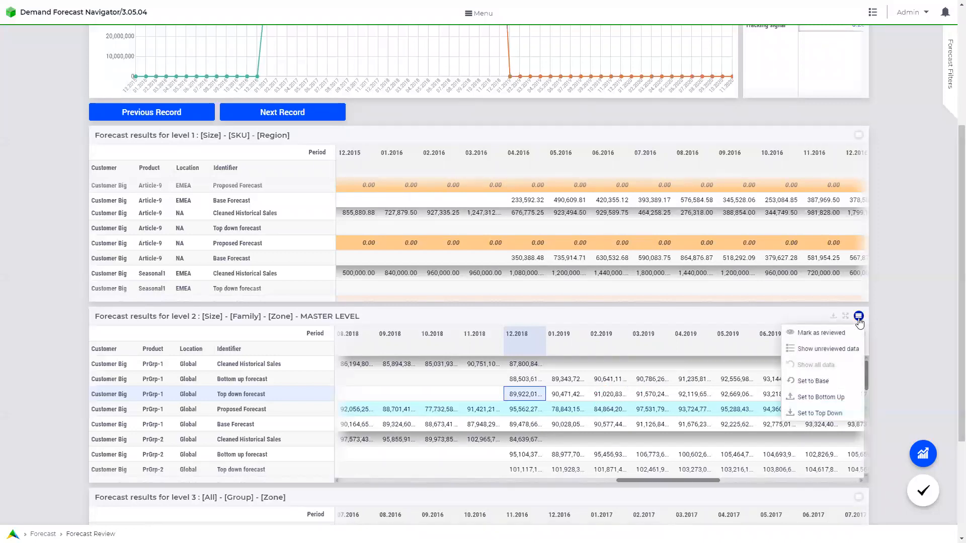
pyautogui.click(833, 353)
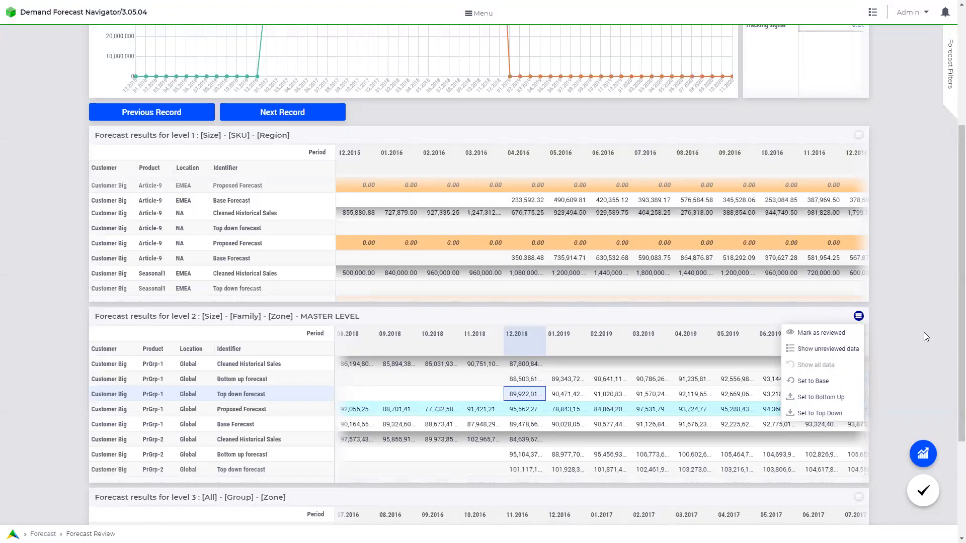
# Load the Customer Small PrGrp-1 Global record into the chart.
pyautogui.scroll(-5, 701, 408)
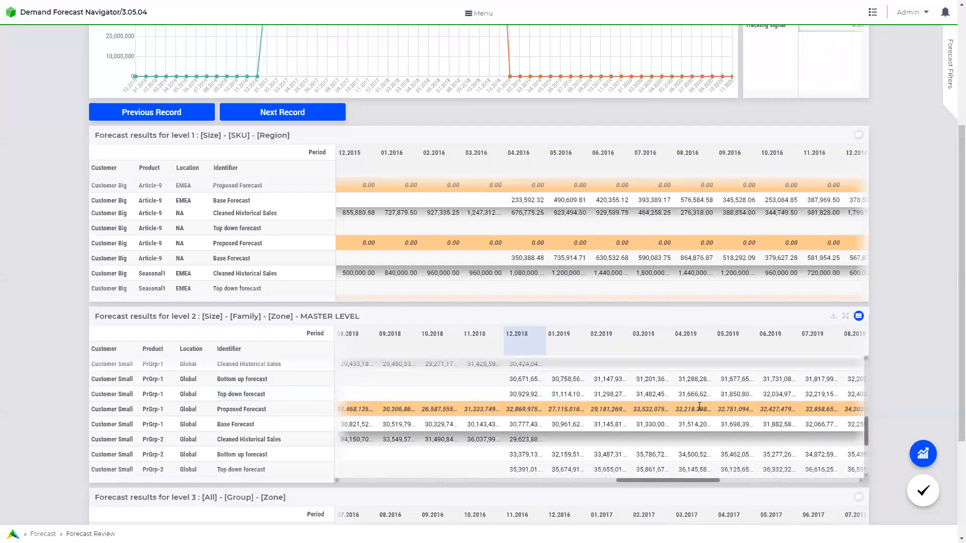
pyautogui.click(670, 408)
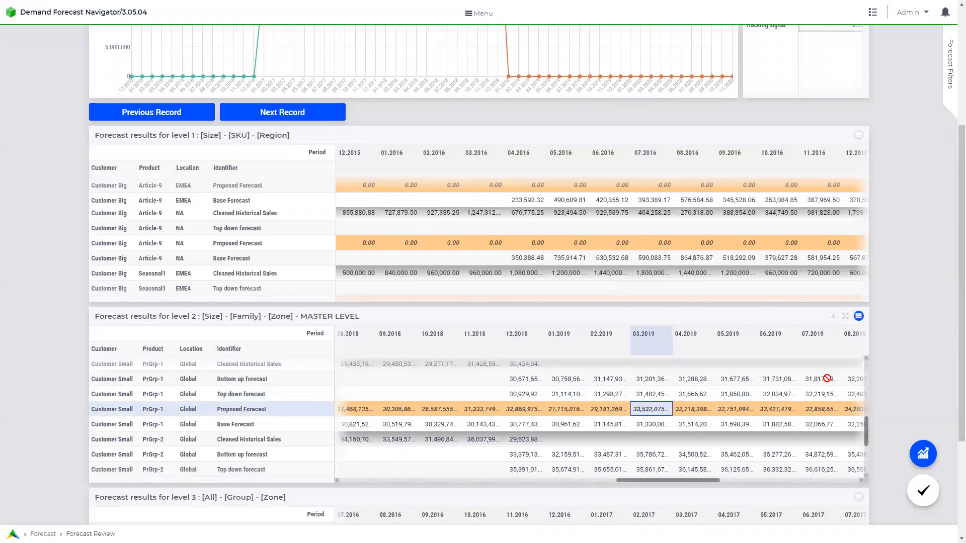
pyautogui.scroll(4, 911, 358)
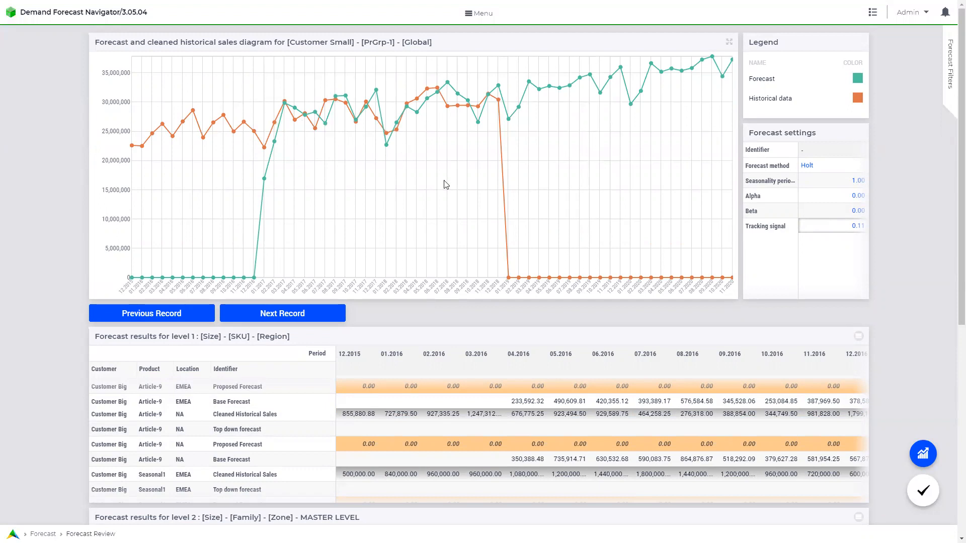
# Switch its forecast to Moving Average with a 6-period window and recalculate.
pyautogui.click(863, 168)
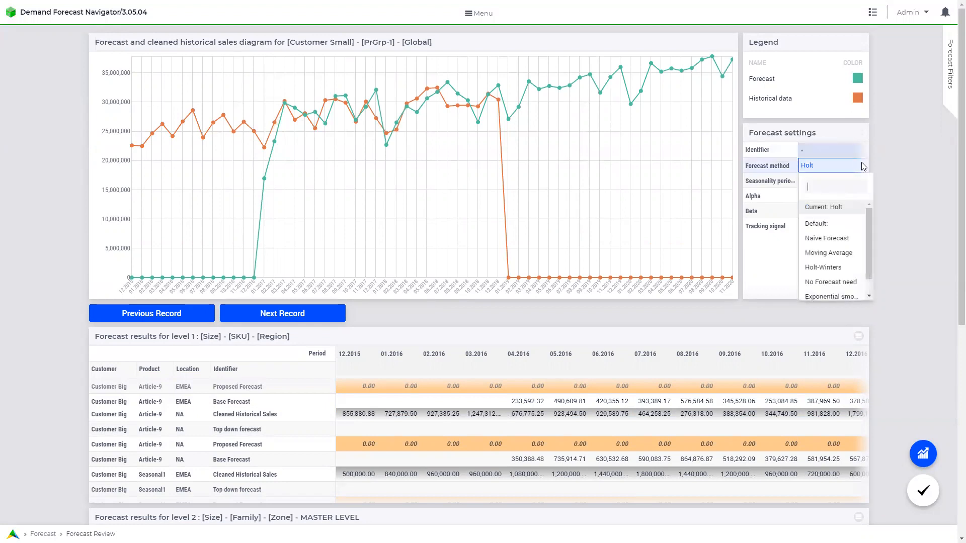
pyautogui.click(839, 253)
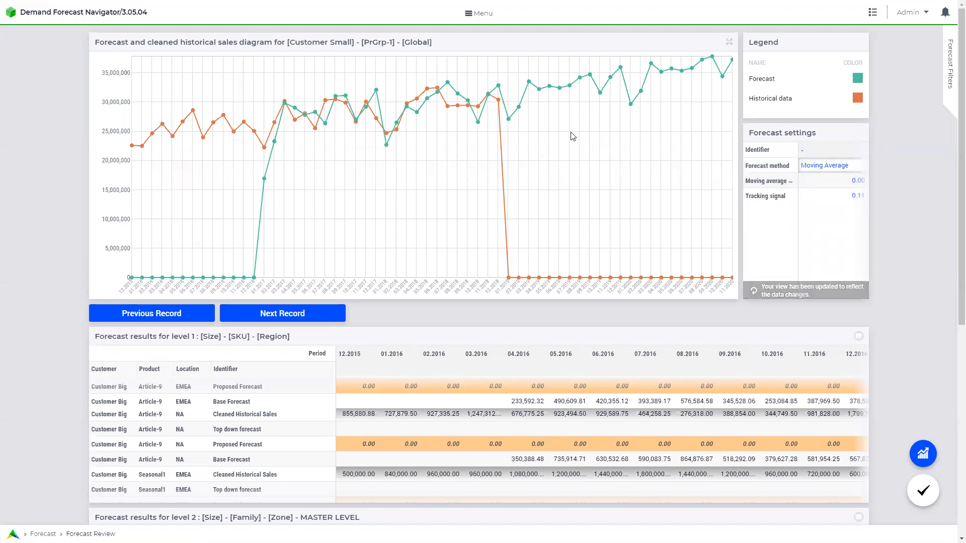
pyautogui.click(862, 181)
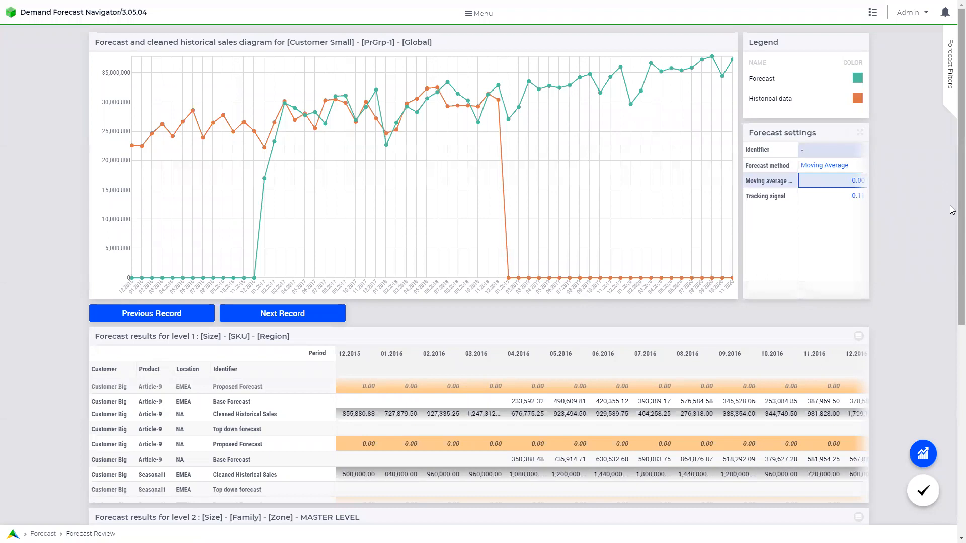
pyautogui.write('6')
pyautogui.press('Return')
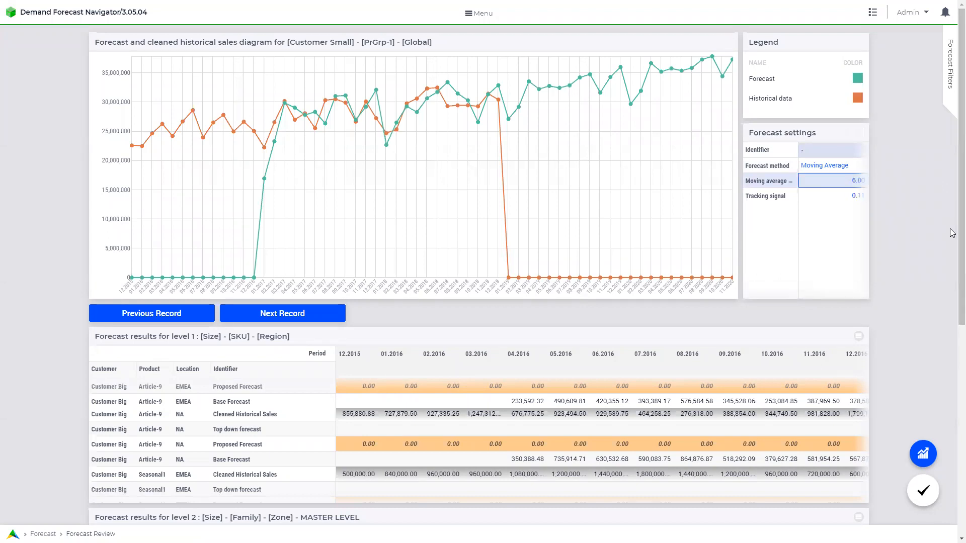
pyautogui.click(925, 458)
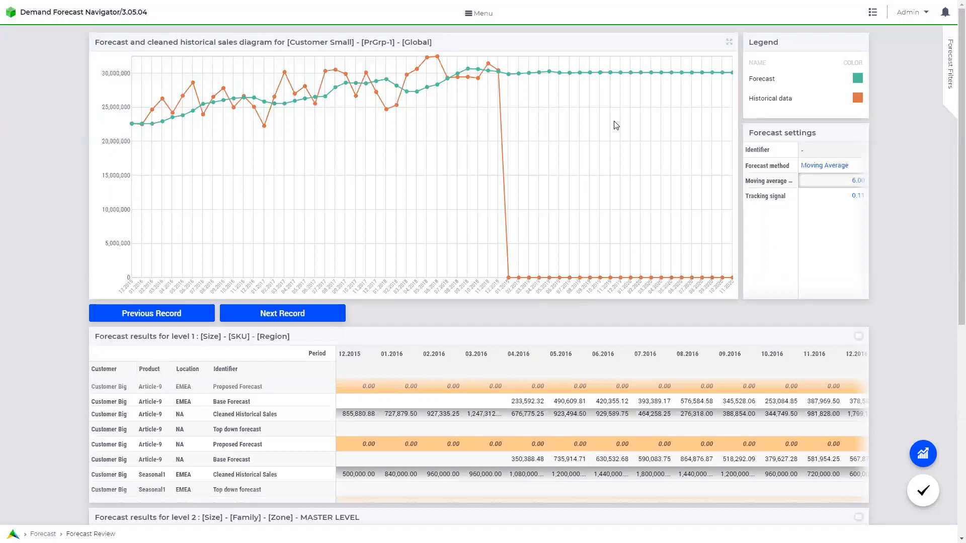
# Show Customer Big PrGrp-1 Global (Holt) in the diagram via its 02.2019 Top down cell.
pyautogui.scroll(-7, 941, 294)
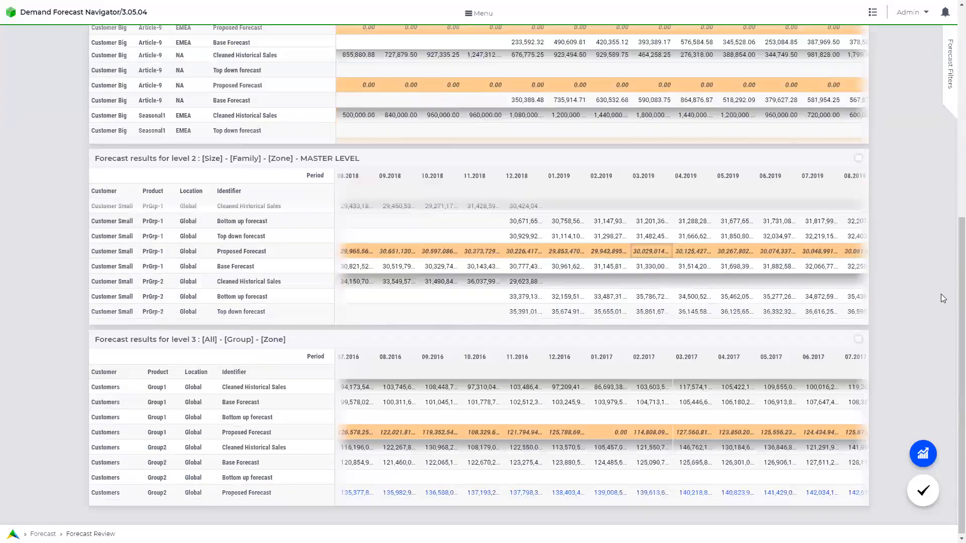
pyautogui.scroll(1, 607, 285)
pyautogui.scroll(5, 607, 285)
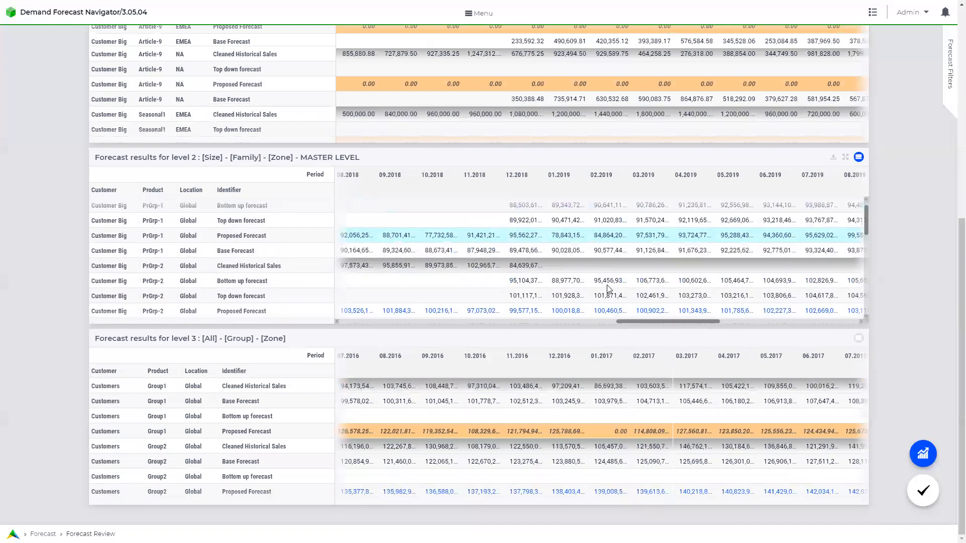
pyautogui.scroll(1, 607, 286)
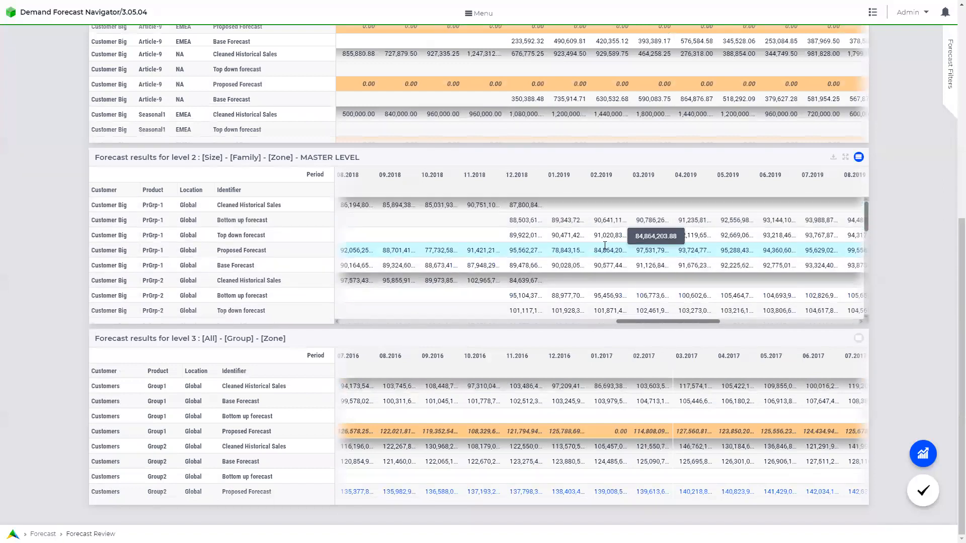
pyautogui.click(609, 235)
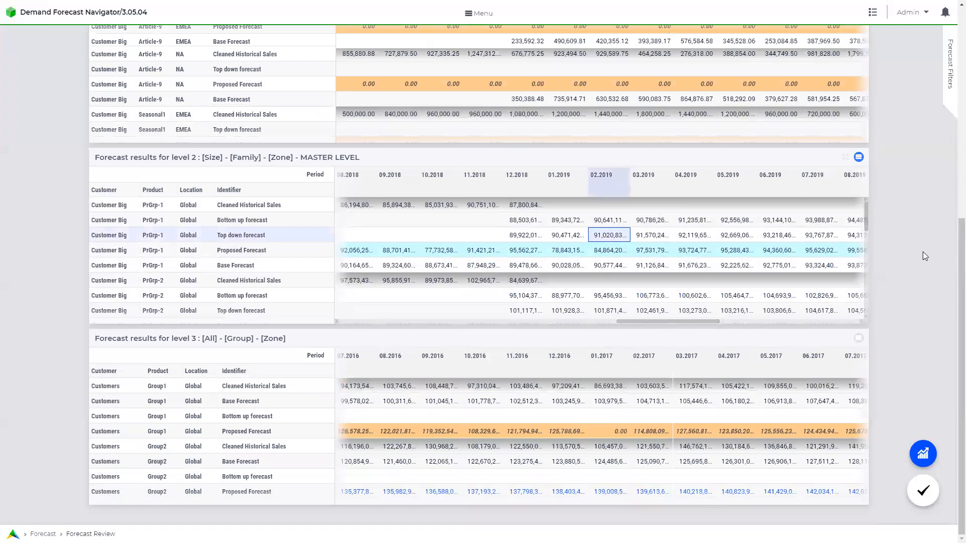
pyautogui.scroll(7, 923, 251)
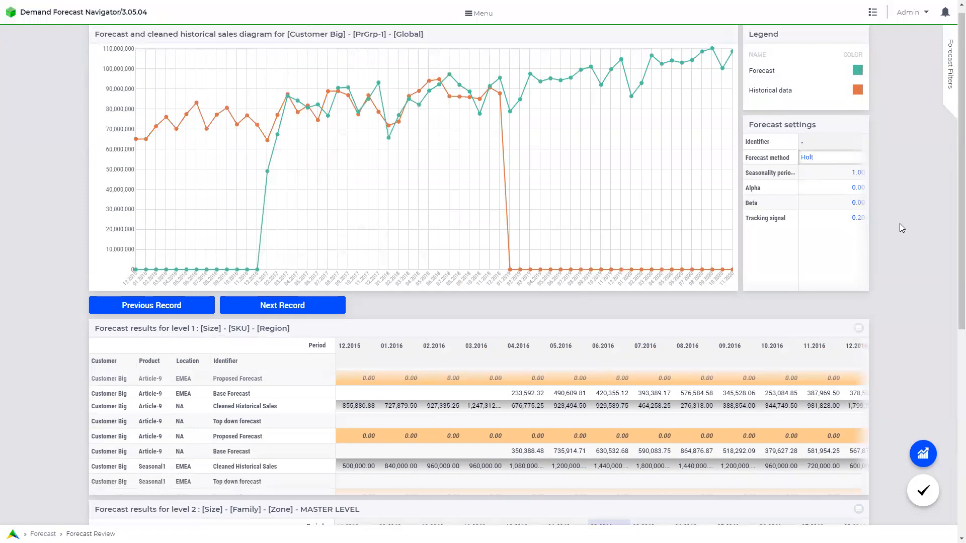
pyautogui.scroll(-7, 900, 224)
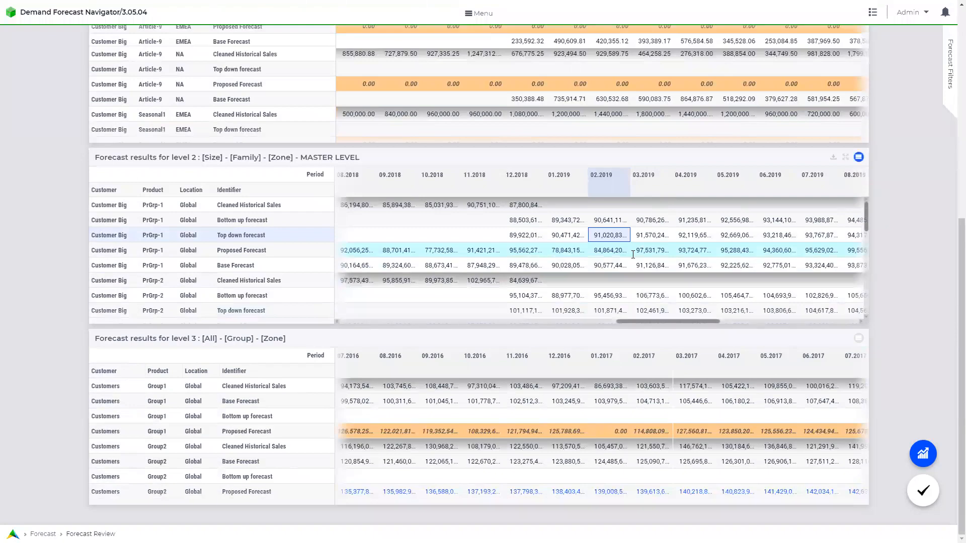
pyautogui.scroll(-5, 633, 255)
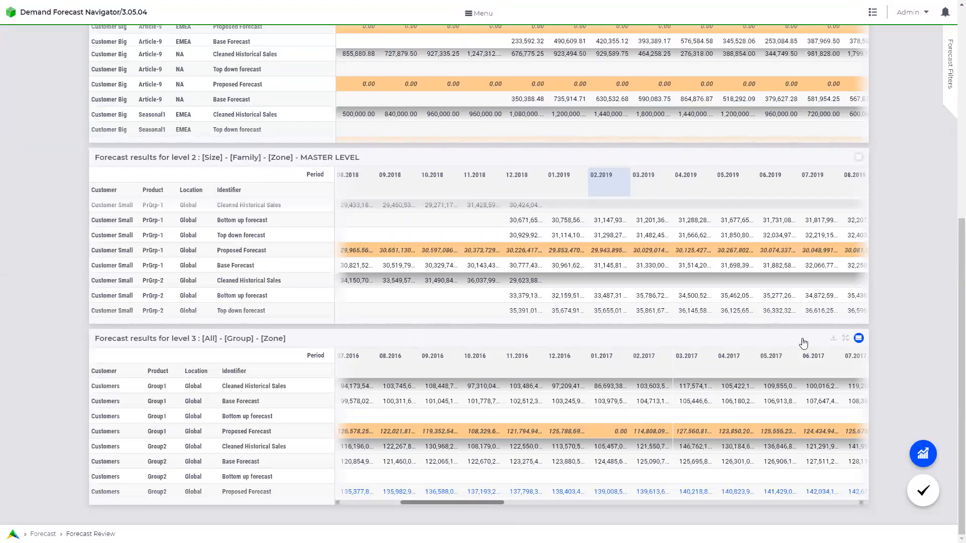
pyautogui.scroll(2, 878, 311)
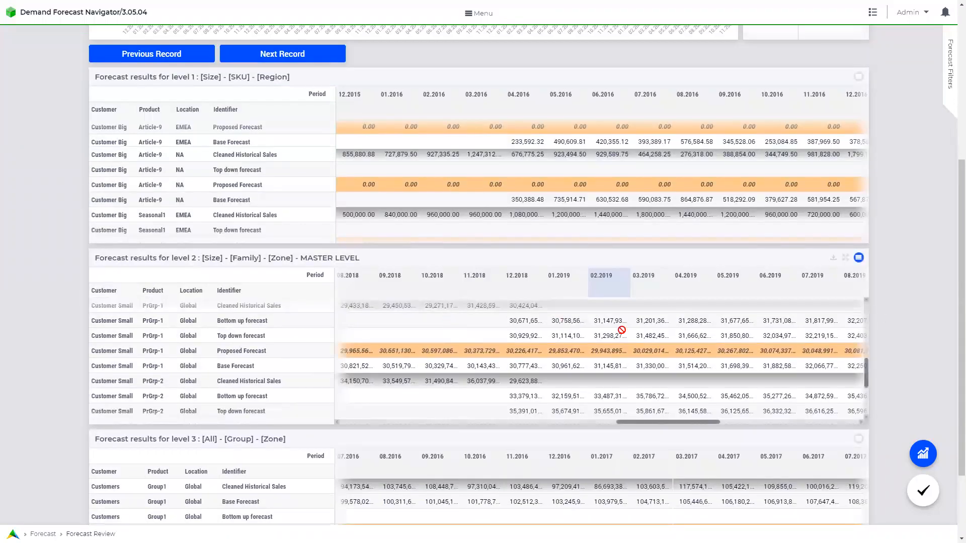
# Select Customer Small PrGrp-1 in the level 2 table and mark its proposed forecast reviewed.
pyautogui.click(859, 260)
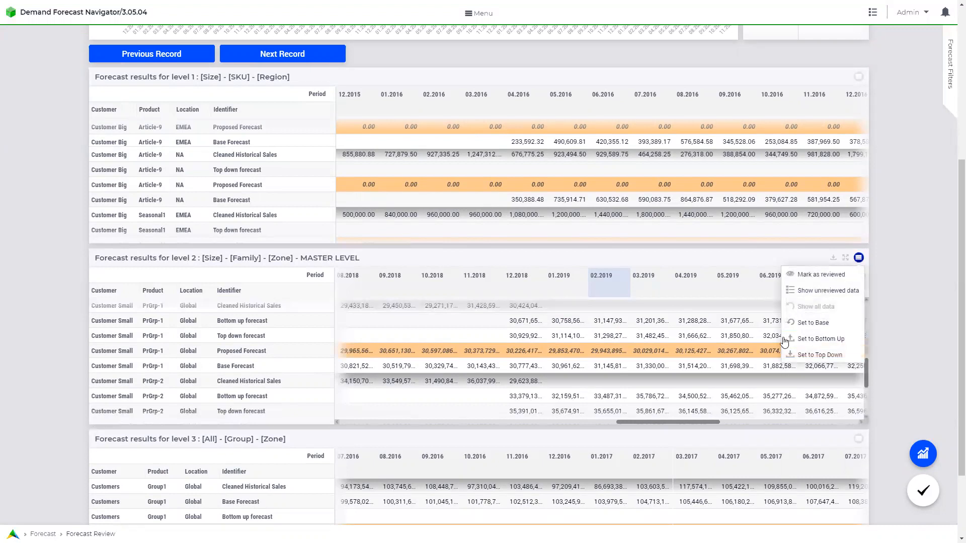
pyautogui.click(812, 277)
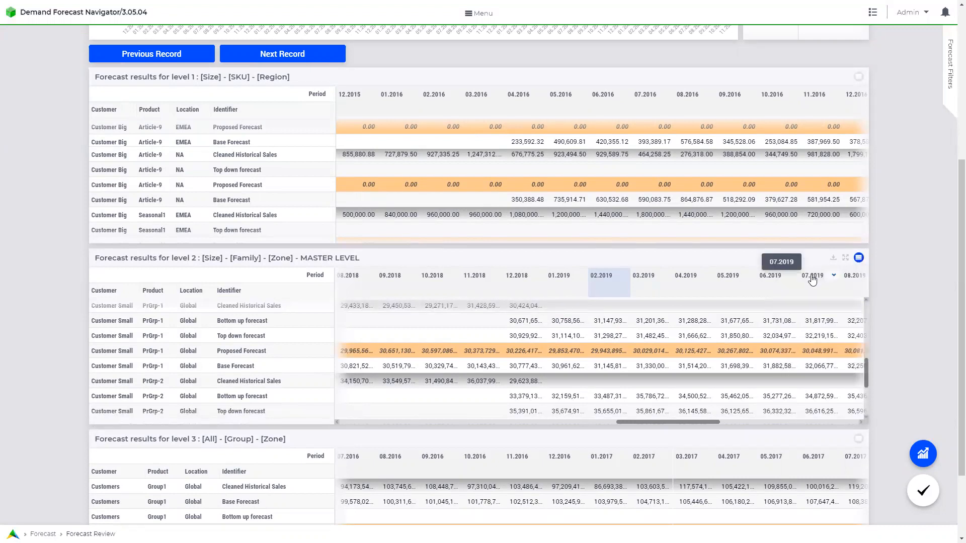
pyautogui.click(695, 335)
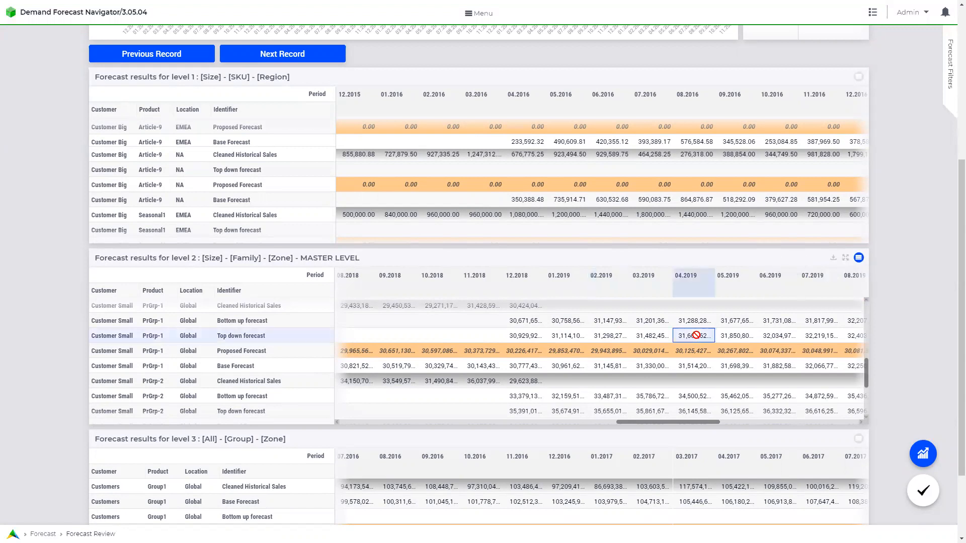
pyautogui.click(859, 258)
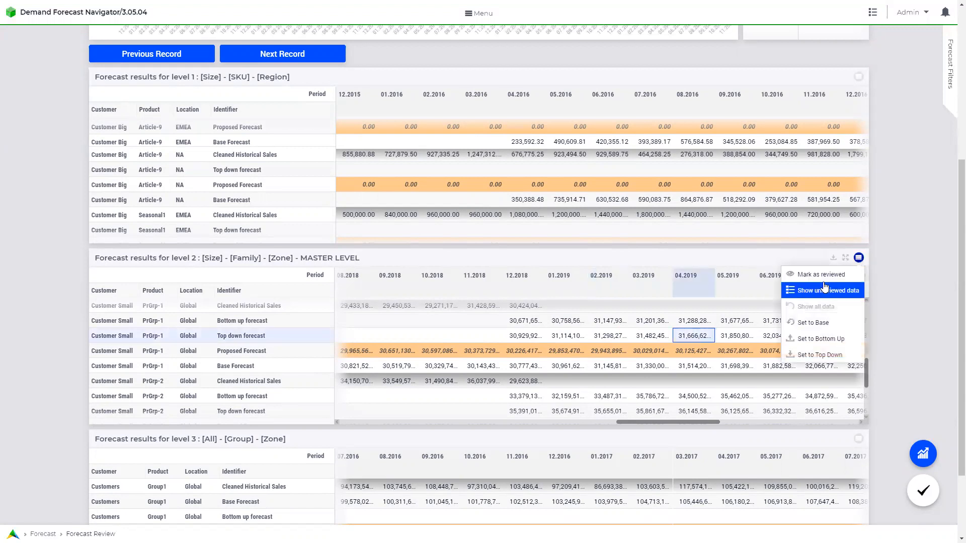
pyautogui.click(823, 281)
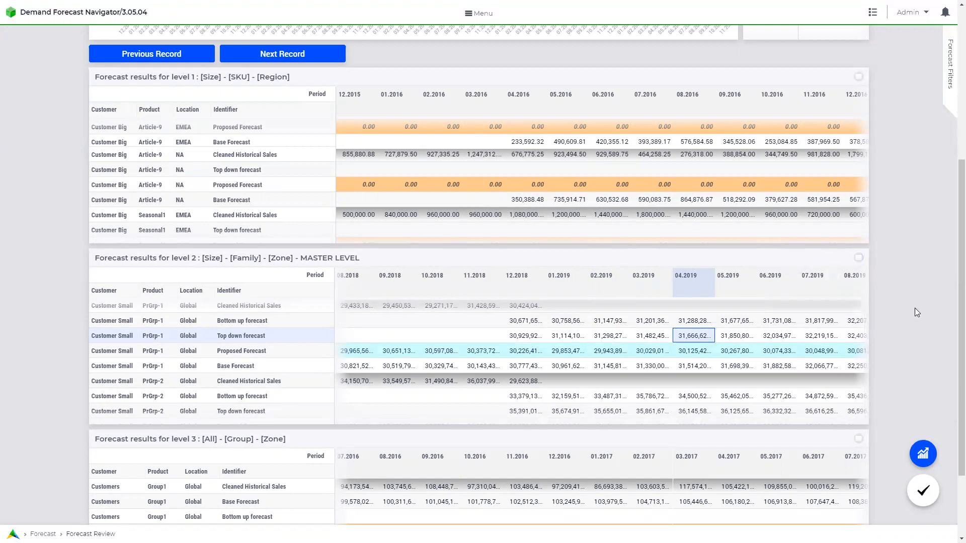
pyautogui.scroll(5, 914, 307)
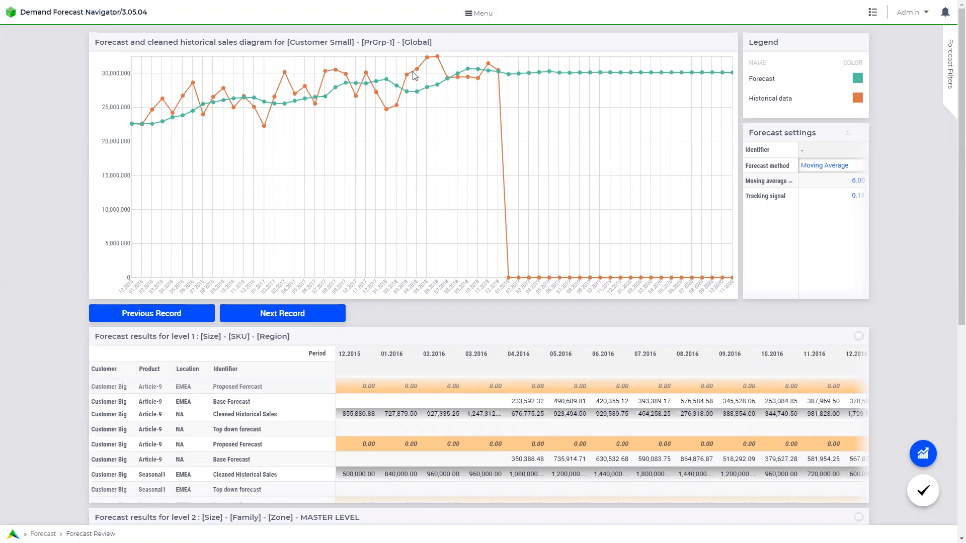
# Go to Forecast Setup > Forecast Methods and maximize the level 1 methods table to browse its rows.
pyautogui.click(468, 21)
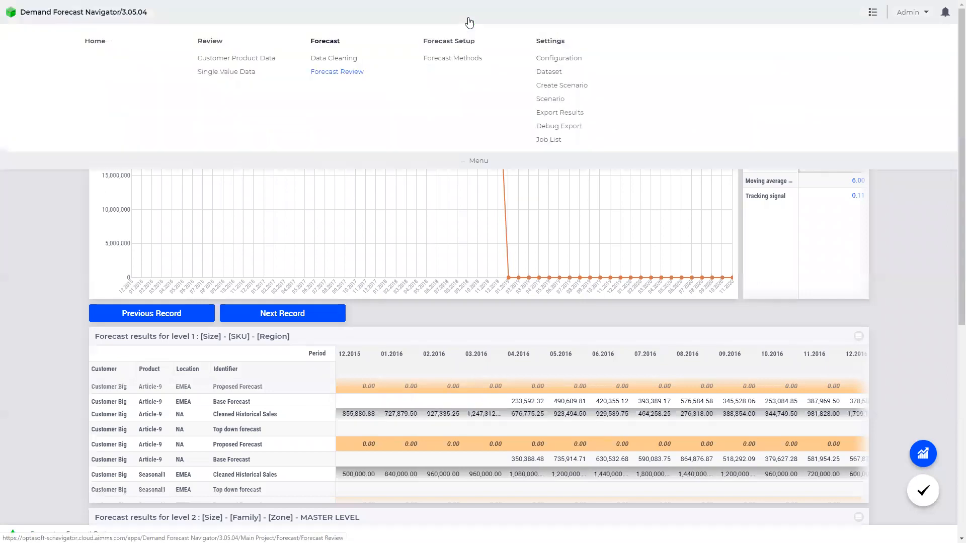
pyautogui.click(453, 60)
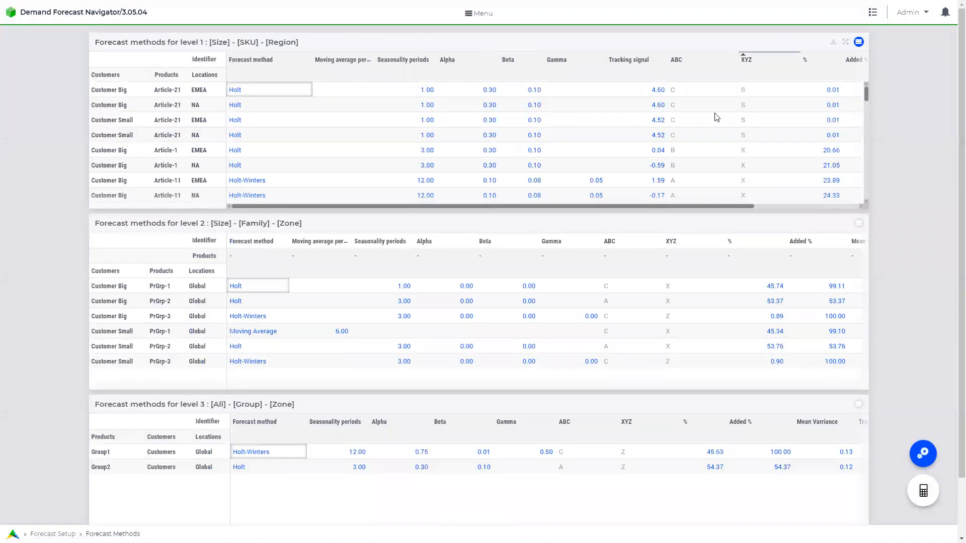
pyautogui.click(845, 44)
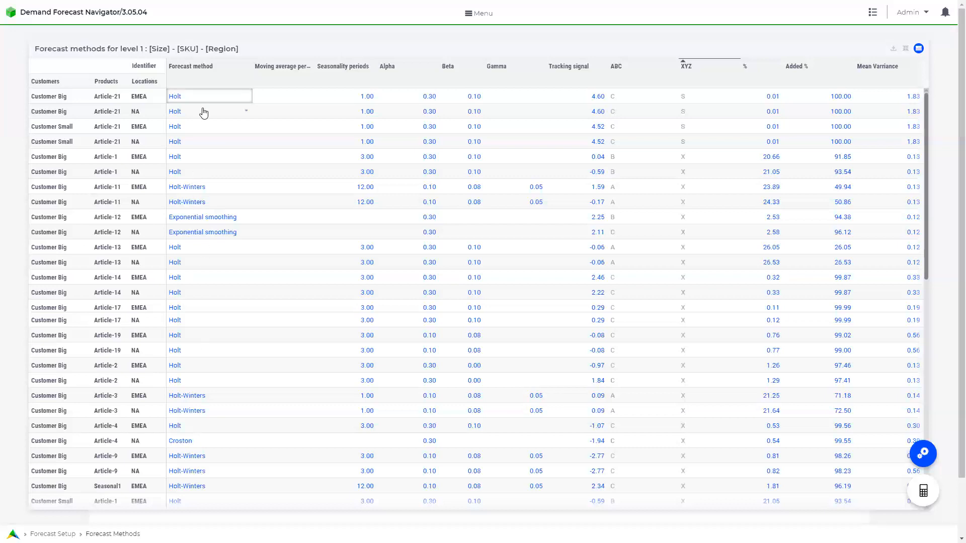
pyautogui.scroll(-4, 203, 112)
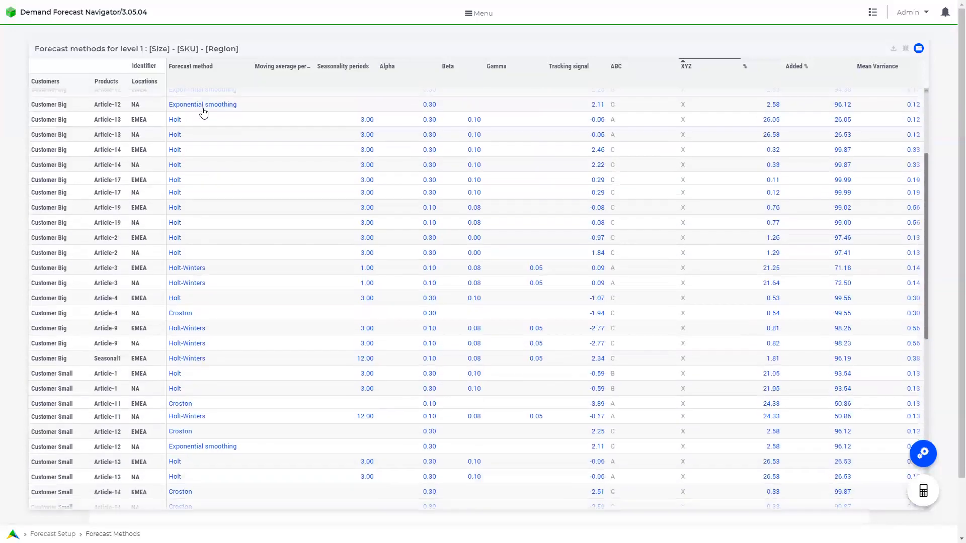
pyautogui.scroll(-2, 202, 162)
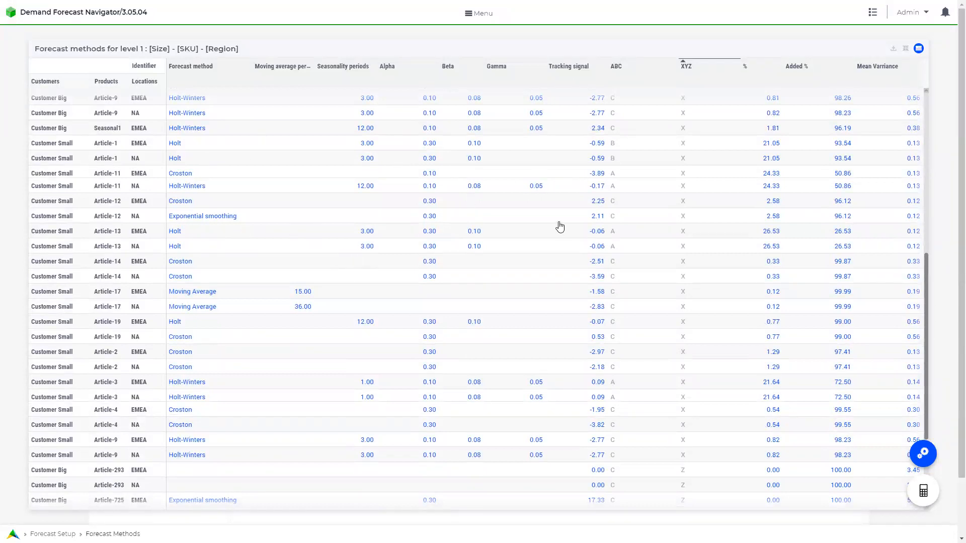
pyautogui.scroll(1, 560, 227)
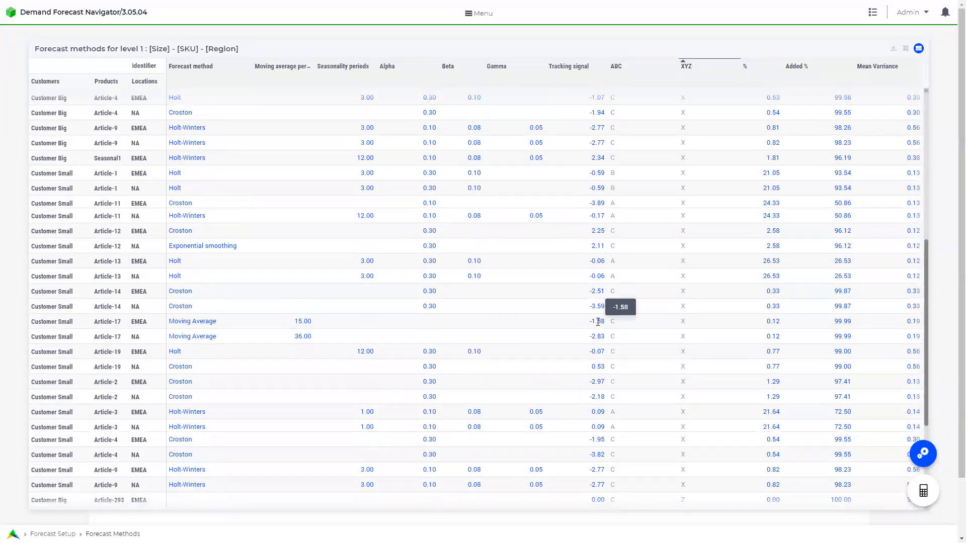
pyautogui.scroll(5, 597, 322)
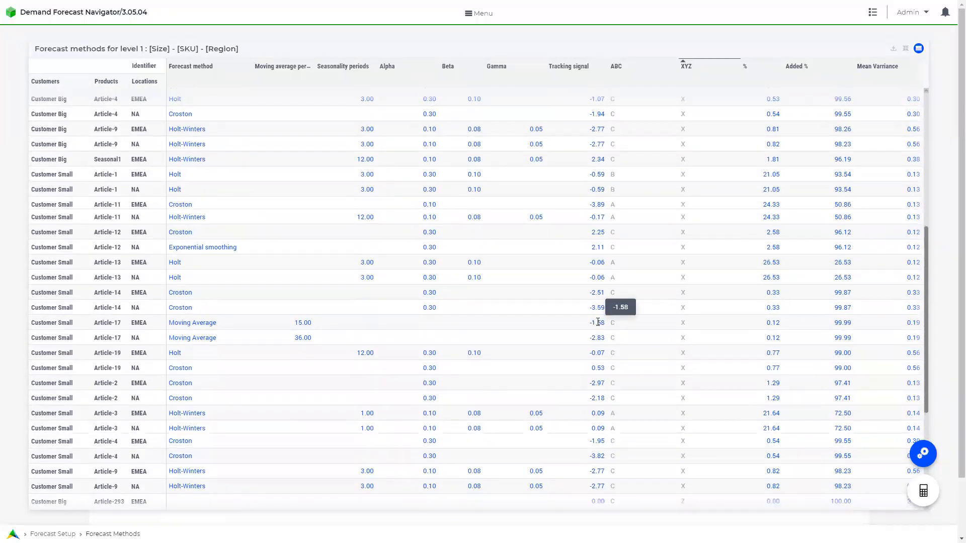
pyautogui.scroll(3, 622, 153)
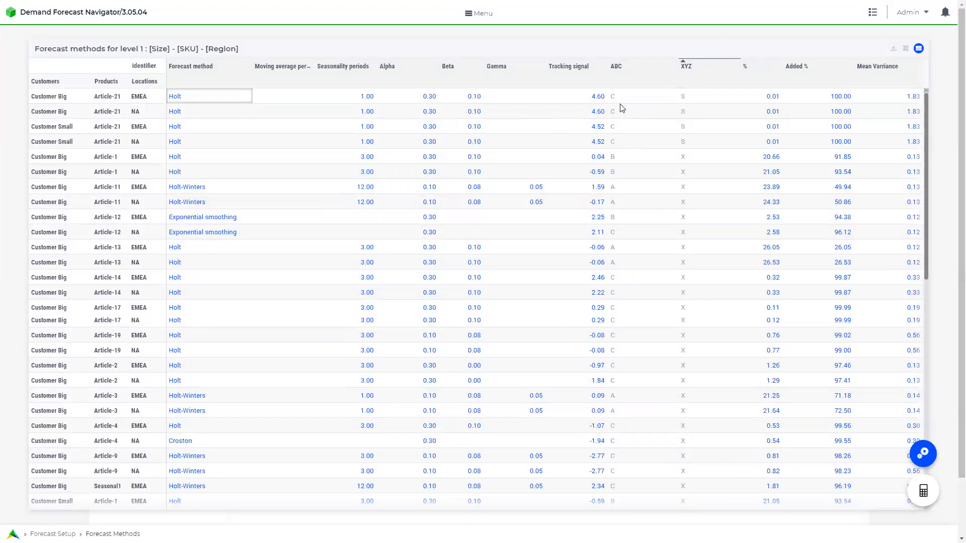
# Restore the level 1 methods table to the normal layout beside levels 2 and 3.
pyautogui.moveTo(610, 216); pyautogui.dragTo(633, 212)
pyautogui.moveTo(682, 112); pyautogui.dragTo(683, 113)
pyautogui.moveTo(684, 186); pyautogui.dragTo(684, 188)
pyautogui.click(906, 50)
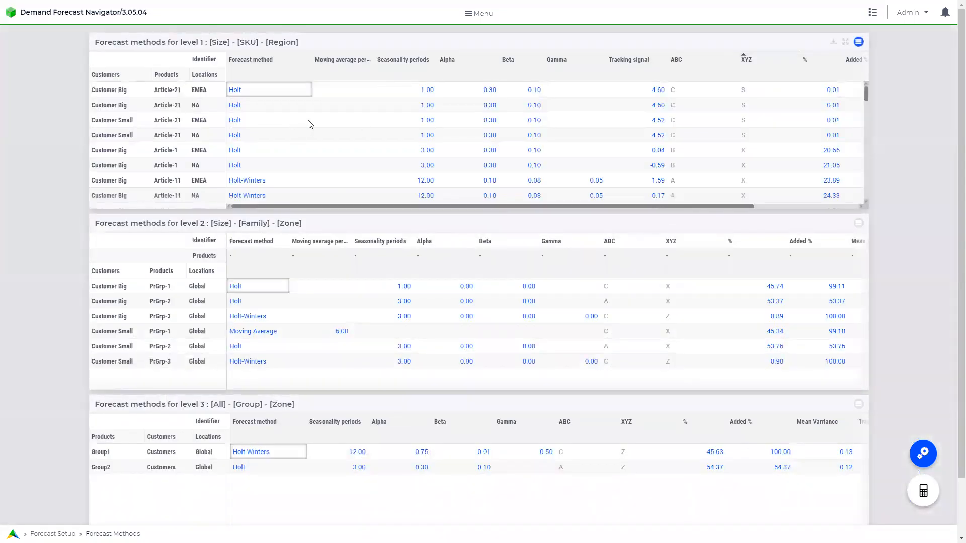
# Check Customer Small Article-21 EMEA's method choices, then bring up the level 1 table's actions menu.
pyautogui.click(307, 121)
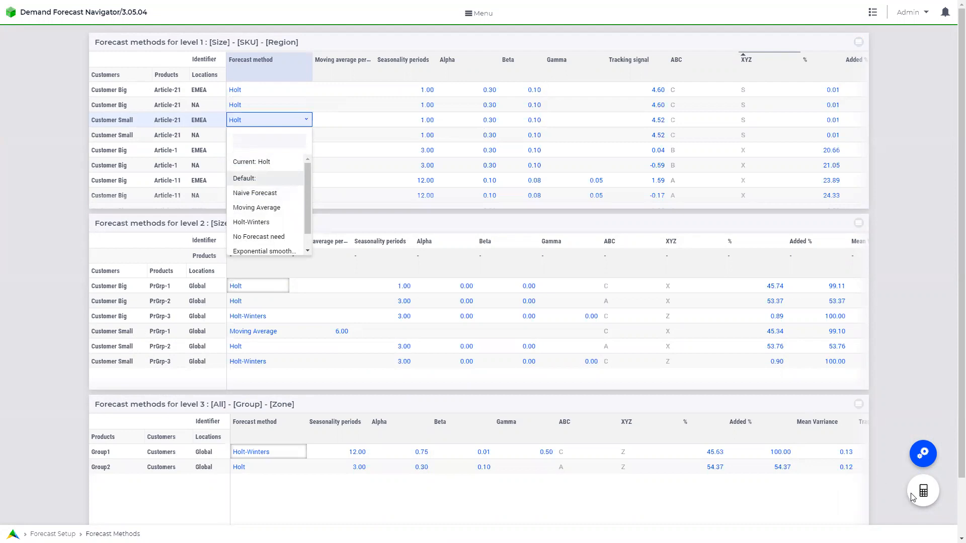
pyautogui.click(859, 43)
pyautogui.click(858, 43)
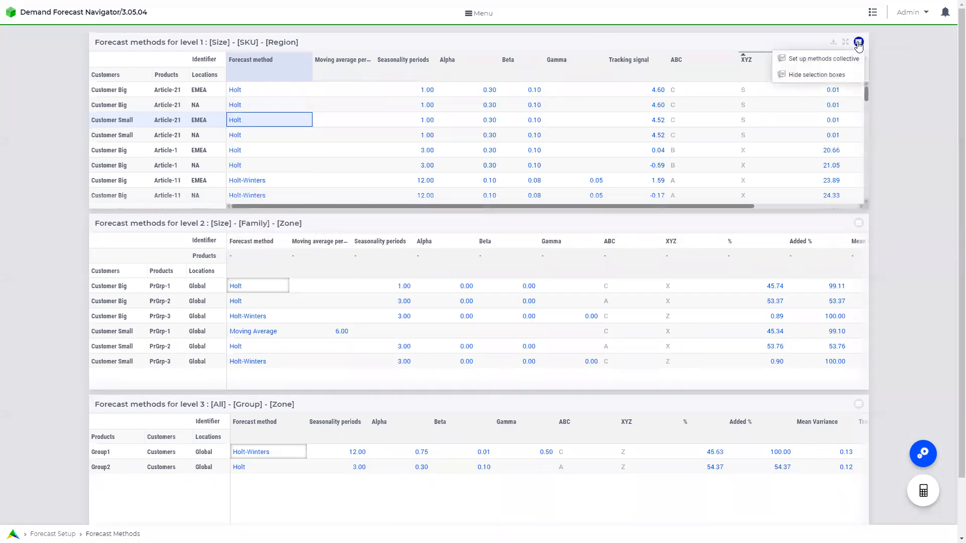
# Select Article-17 EMEA/NA, Article-19 EMEA/NA and Article-2 EMEA for collective method setup, then cancel.
pyautogui.click(843, 60)
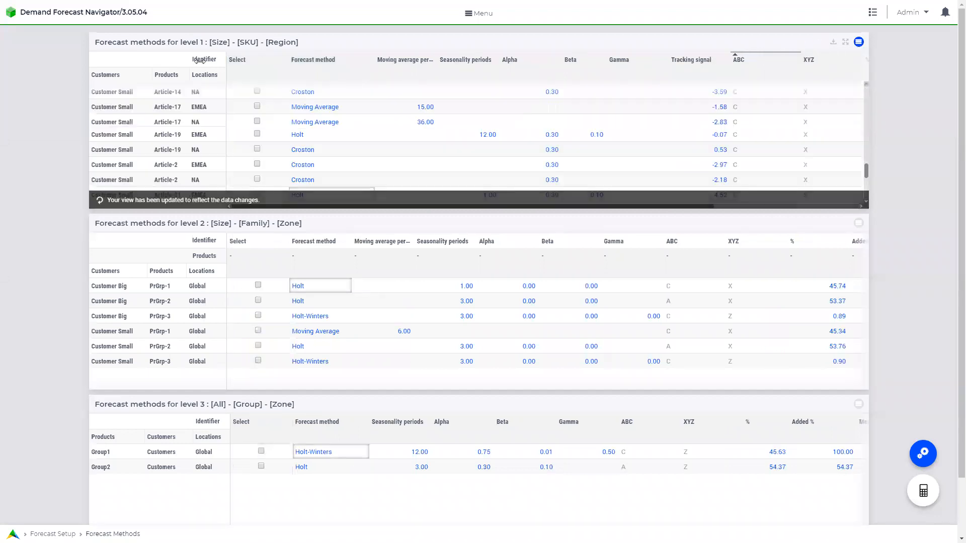
pyautogui.click(257, 107)
pyautogui.click(257, 122)
pyautogui.click(257, 133)
pyautogui.click(257, 150)
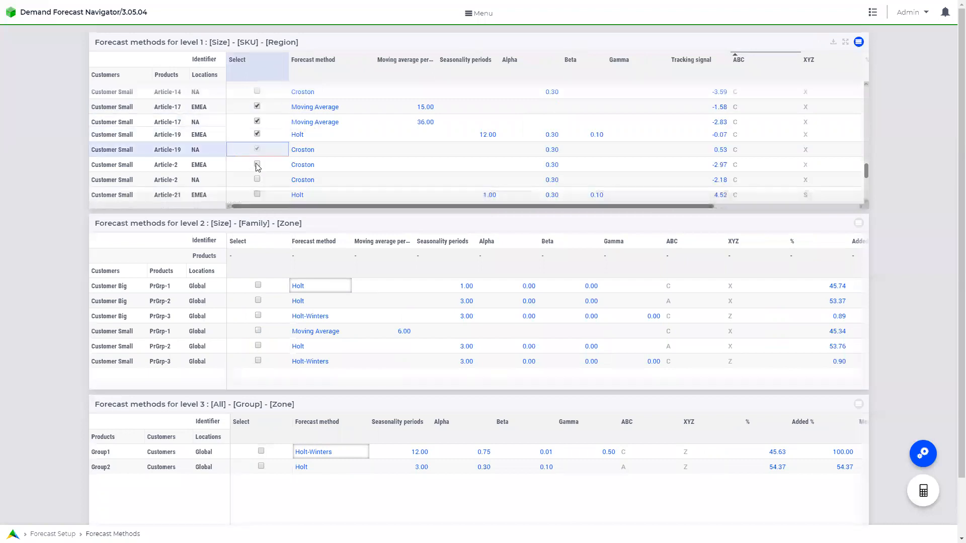
pyautogui.click(257, 165)
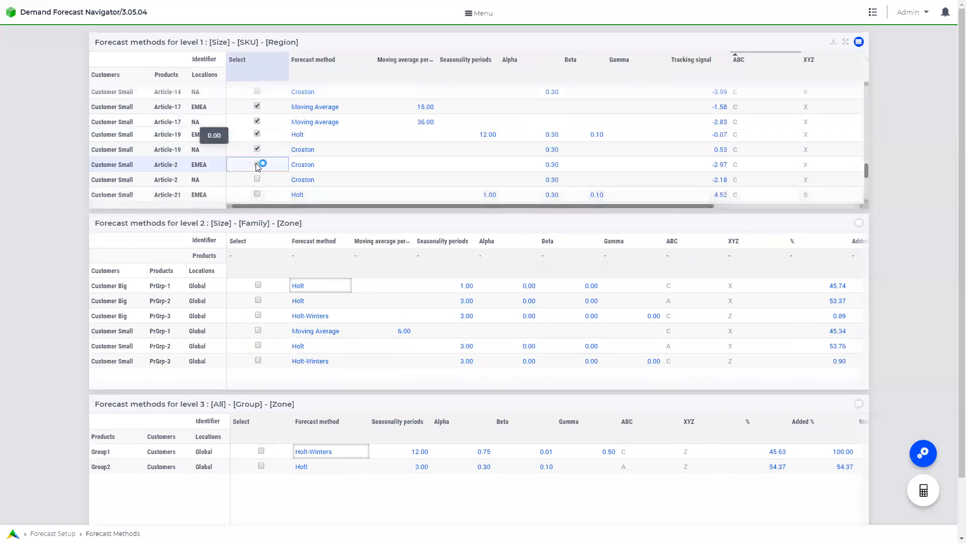
pyautogui.click(925, 456)
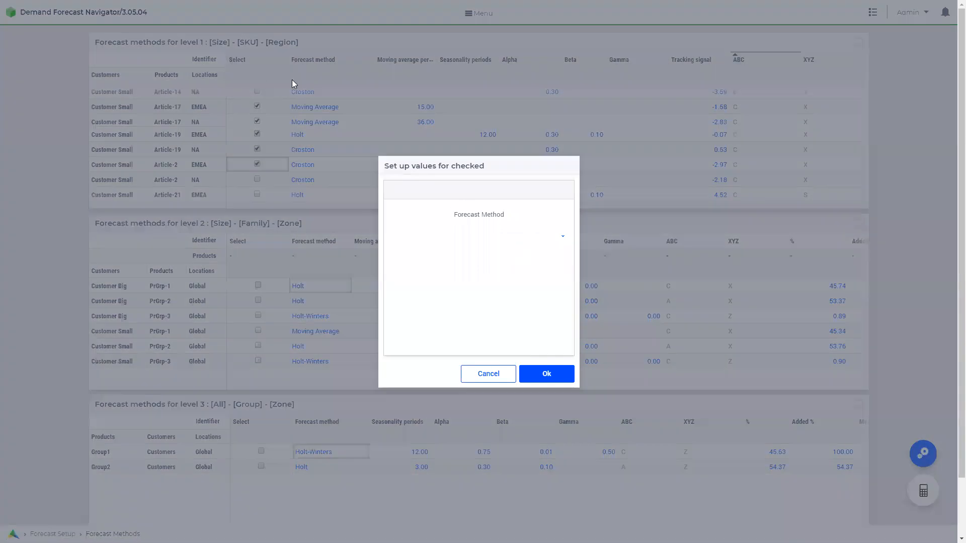
pyautogui.click(503, 378)
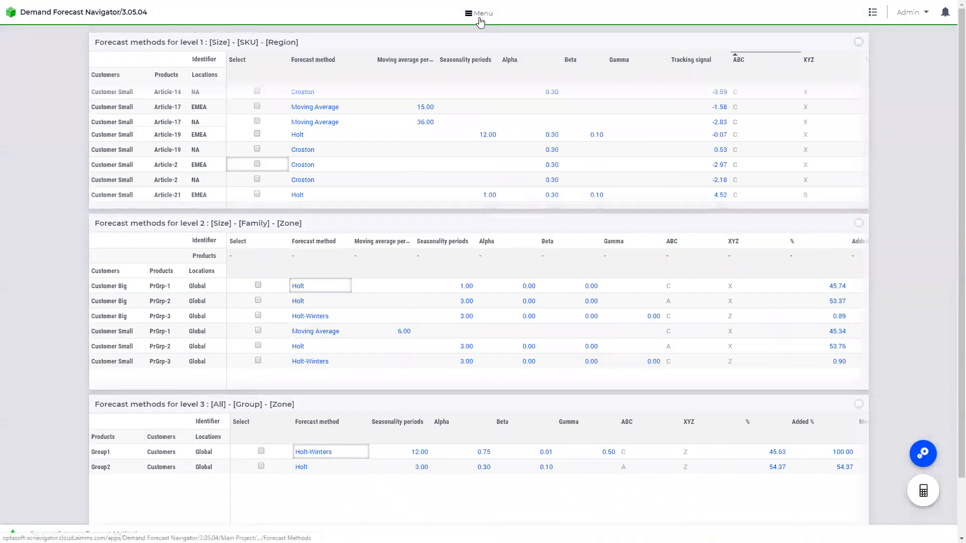
# Return to Forecast > Forecast Review and scroll the level 2 PrGrp-1 to PrGrp-3 forecasts into 2019.
pyautogui.click(480, 15)
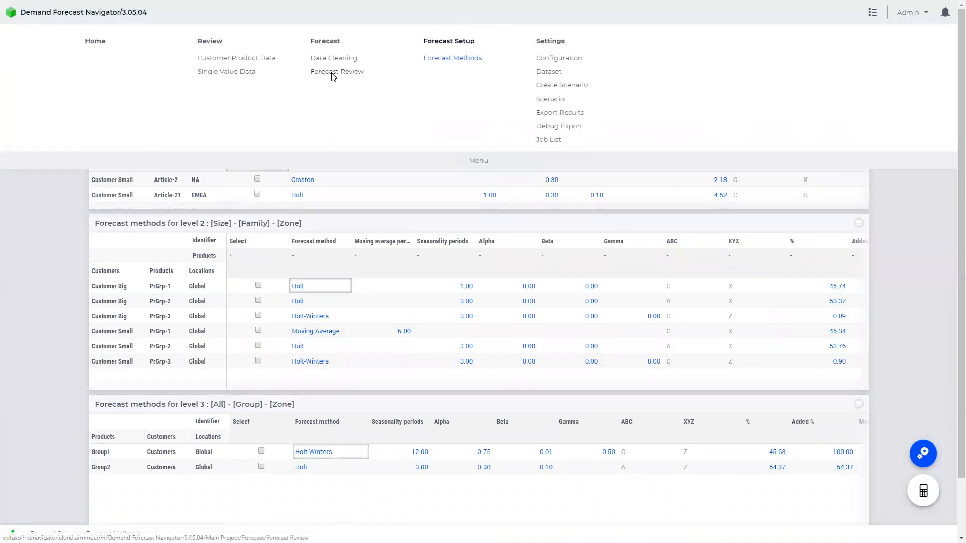
pyautogui.click(315, 75)
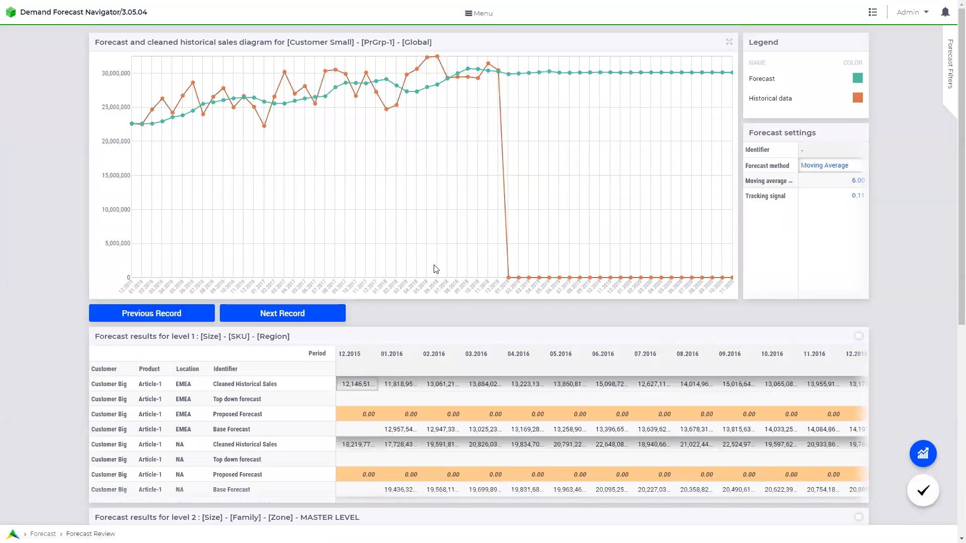
pyautogui.scroll(-5, 920, 286)
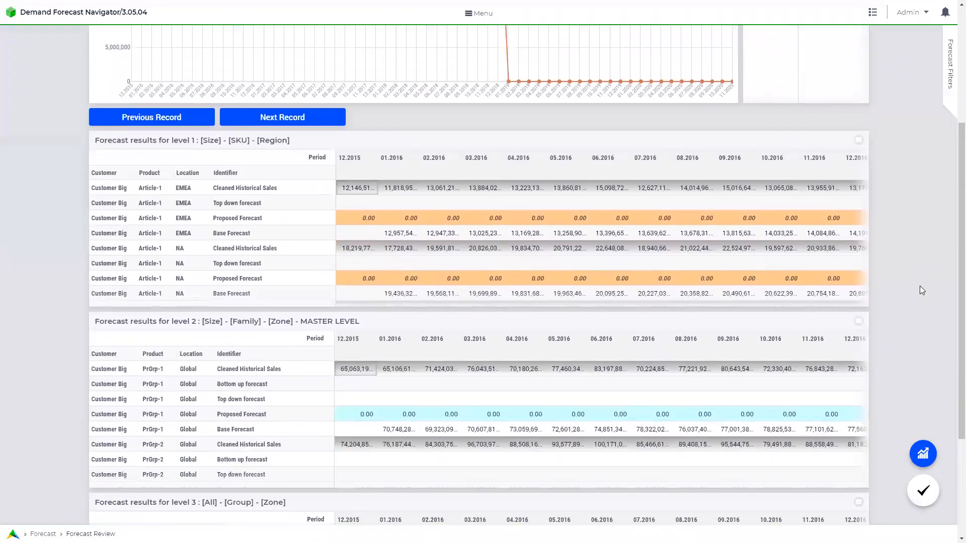
pyautogui.scroll(-2, 920, 285)
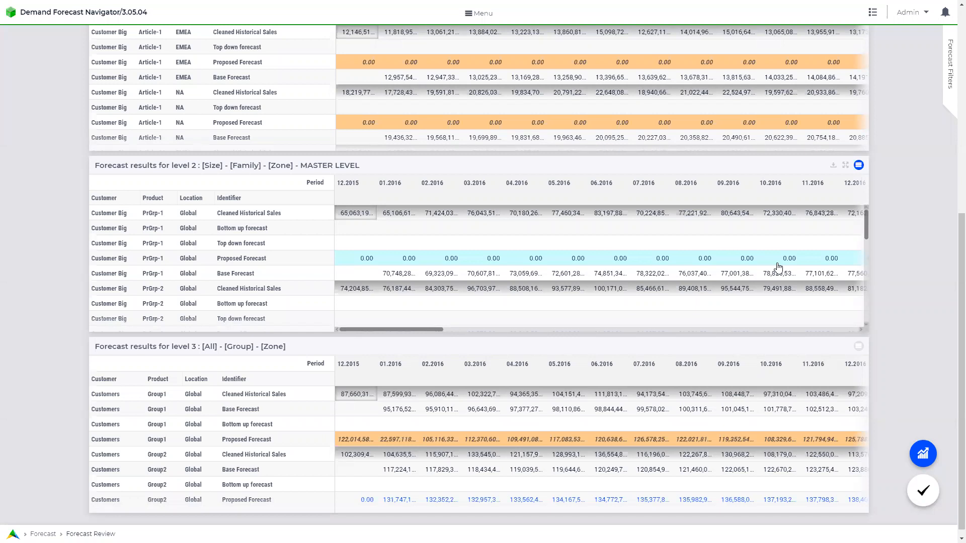
pyautogui.scroll(-2, 549, 245)
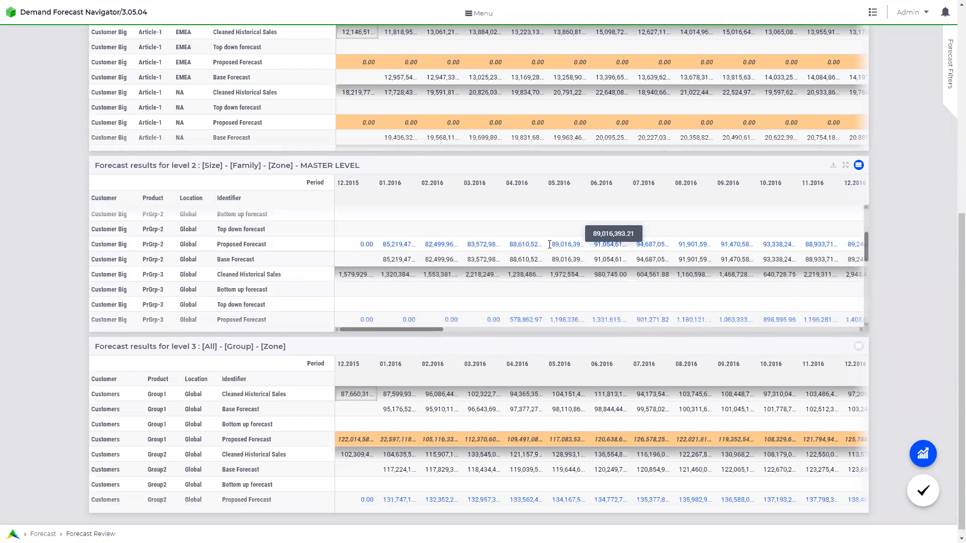
pyautogui.scroll(-1, 549, 245)
pyautogui.scroll(1, 741, 254)
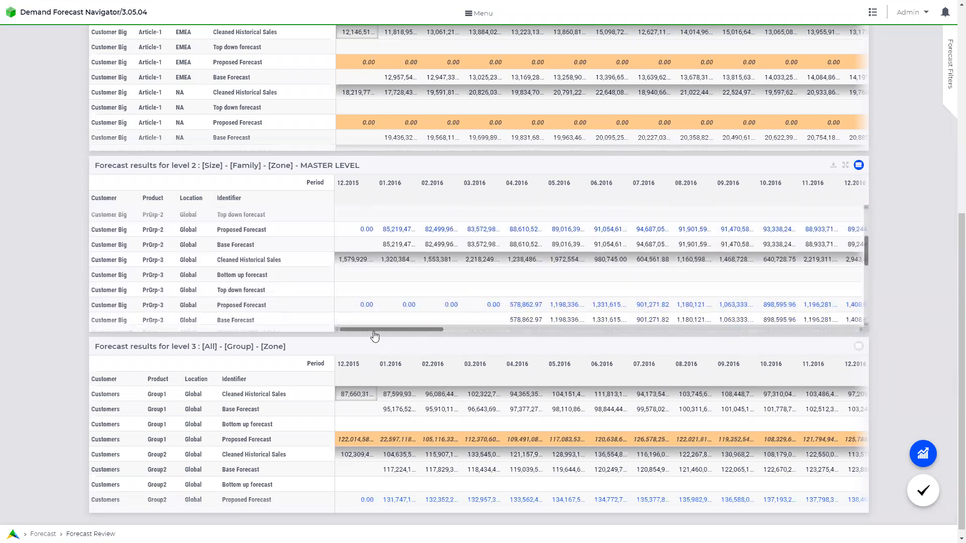
pyautogui.moveTo(404, 334); pyautogui.dragTo(666, 333)
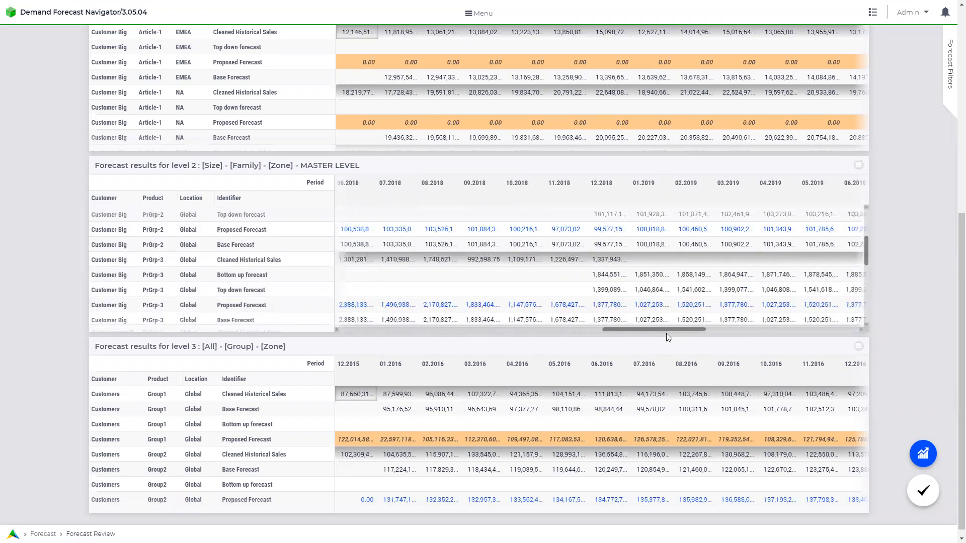
pyautogui.scroll(3, 667, 301)
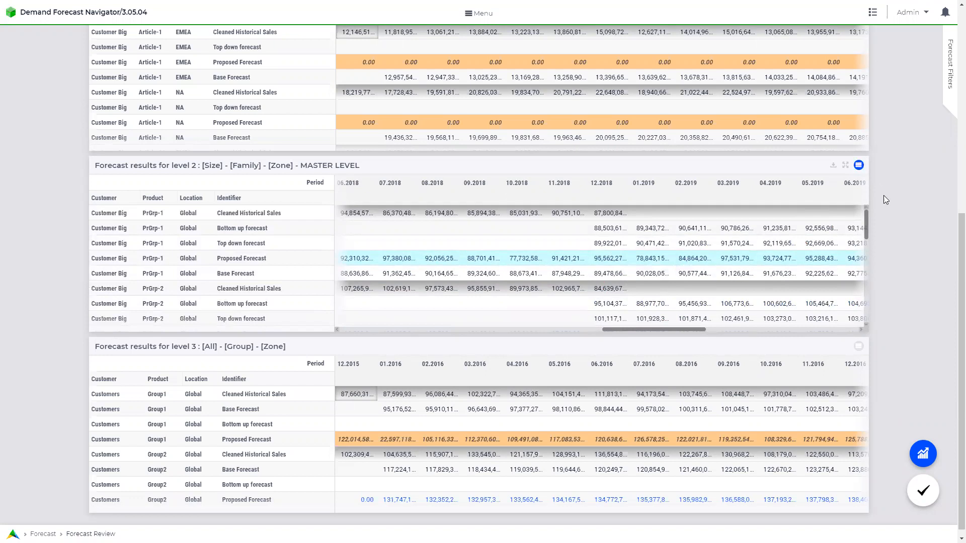
# Replace the level 2 proposed forecast with the bottom-up forecast values from the results widget.
pyautogui.click(861, 169)
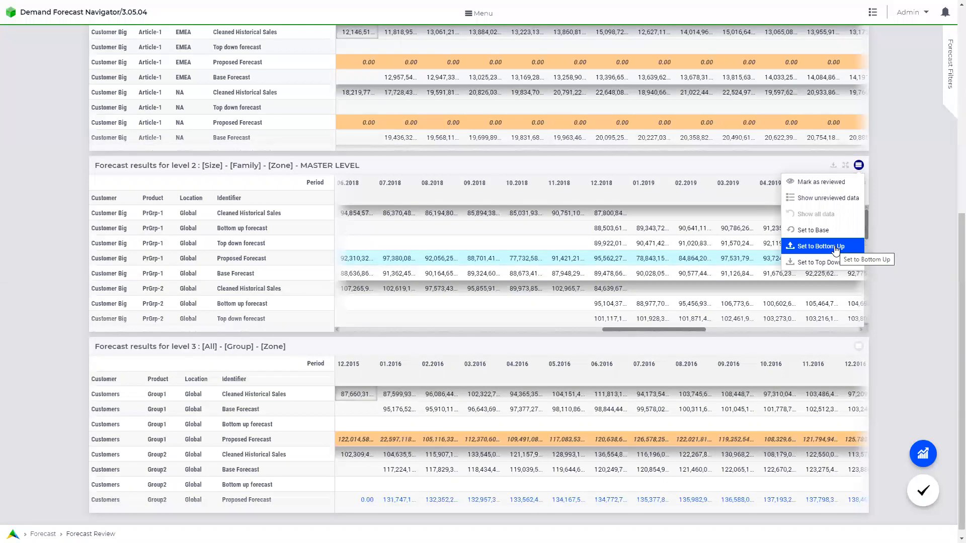
pyautogui.click(835, 247)
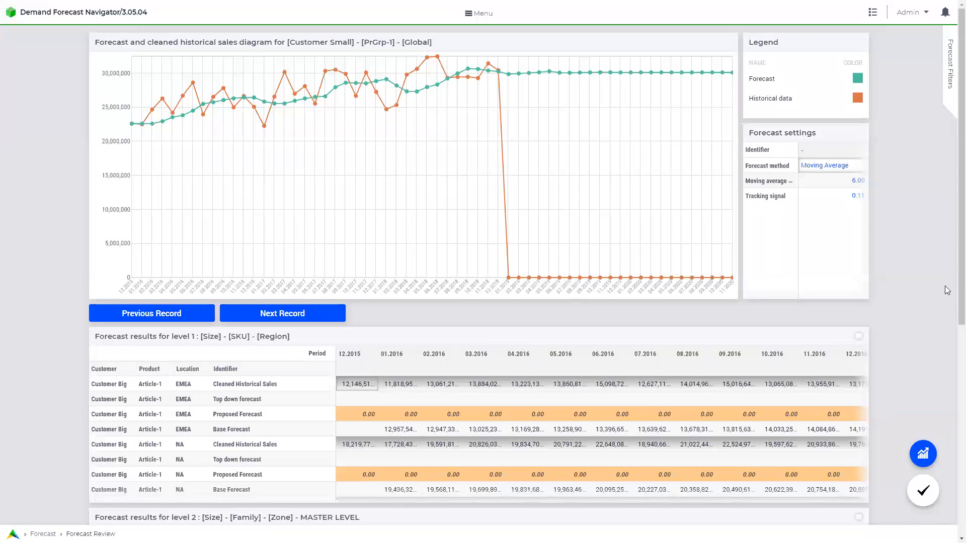
# Approve the forecast changes and export them to the database as dataset 'Final Forecast P3', description 'Final Forecast'.
pyautogui.click(929, 499)
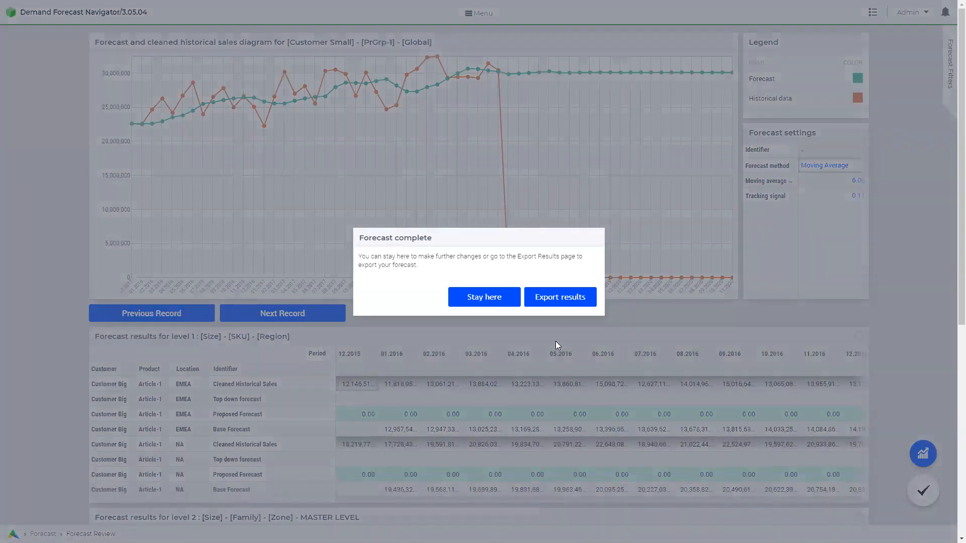
pyautogui.click(555, 297)
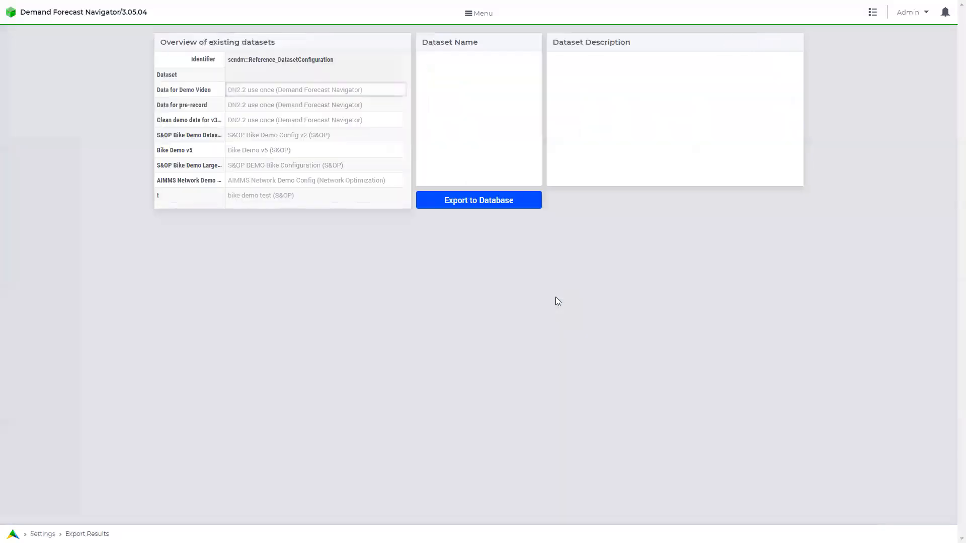
pyautogui.click(478, 70)
pyautogui.write('Final Forecast ')
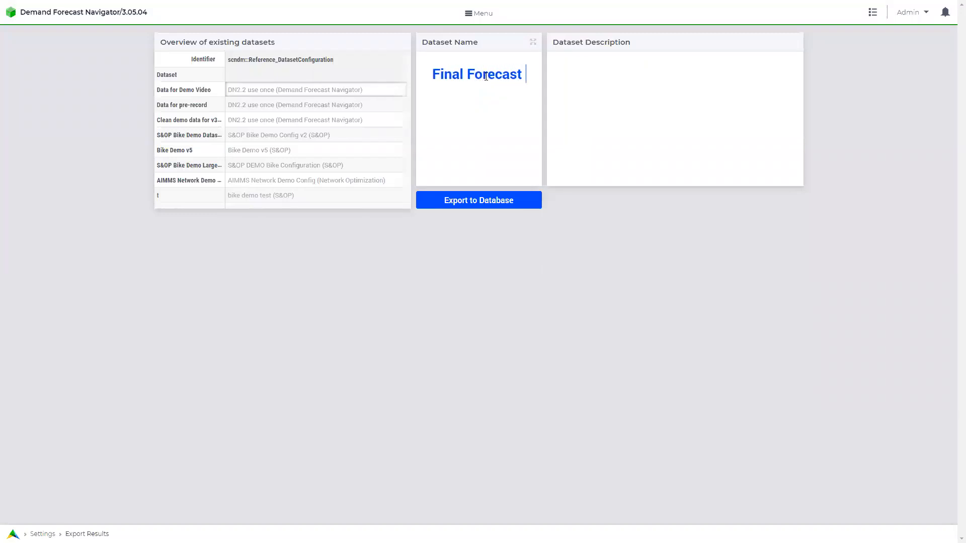
pyautogui.write('P')
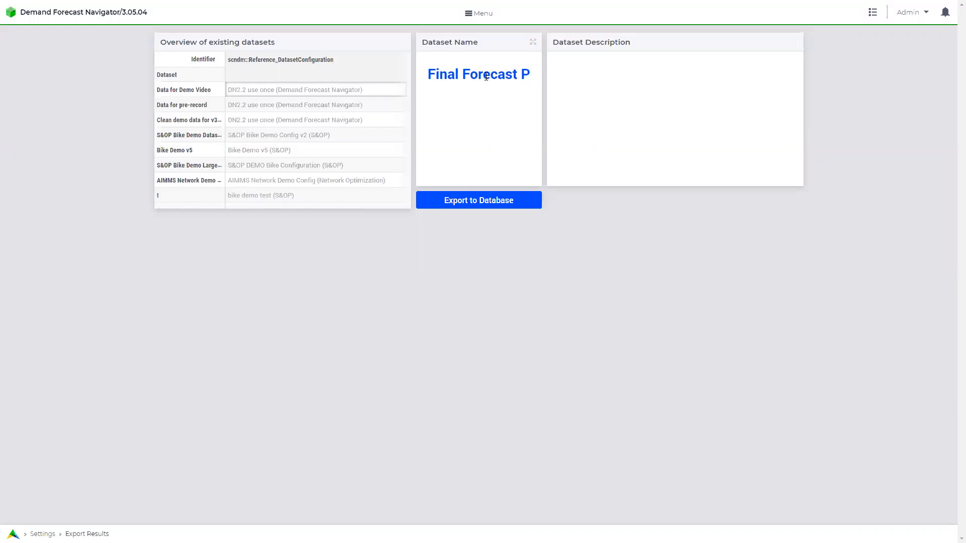
pyautogui.write('3')
pyautogui.click(611, 74)
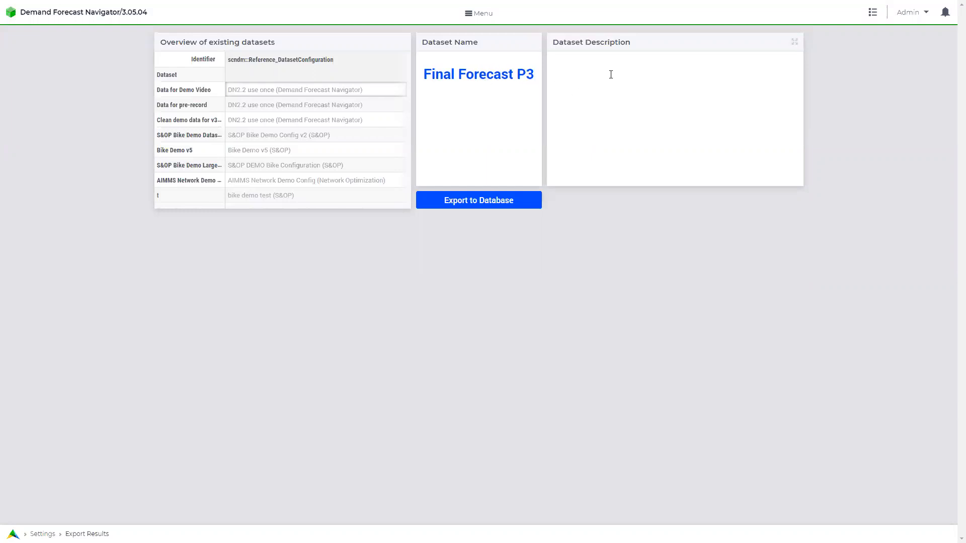
pyautogui.write('Final Forecast')
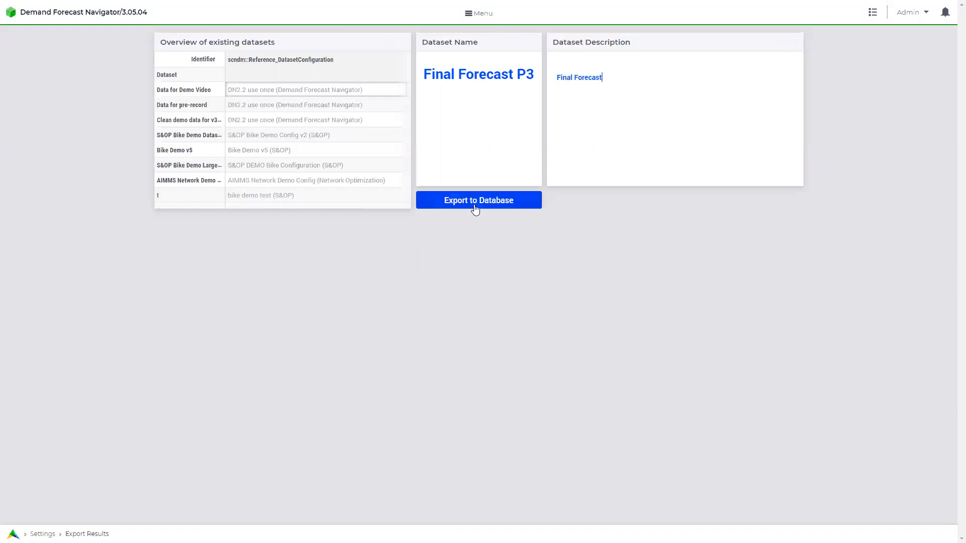
pyautogui.click(474, 204)
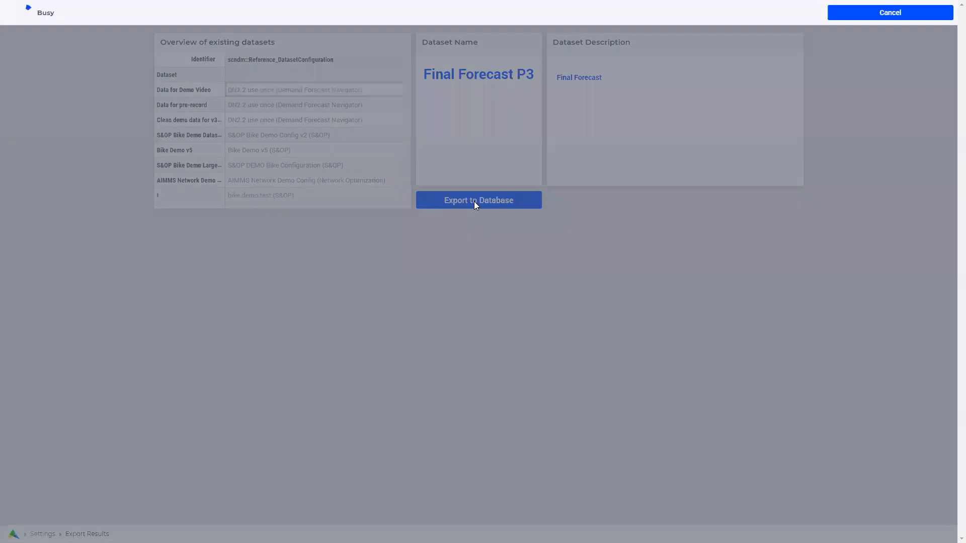